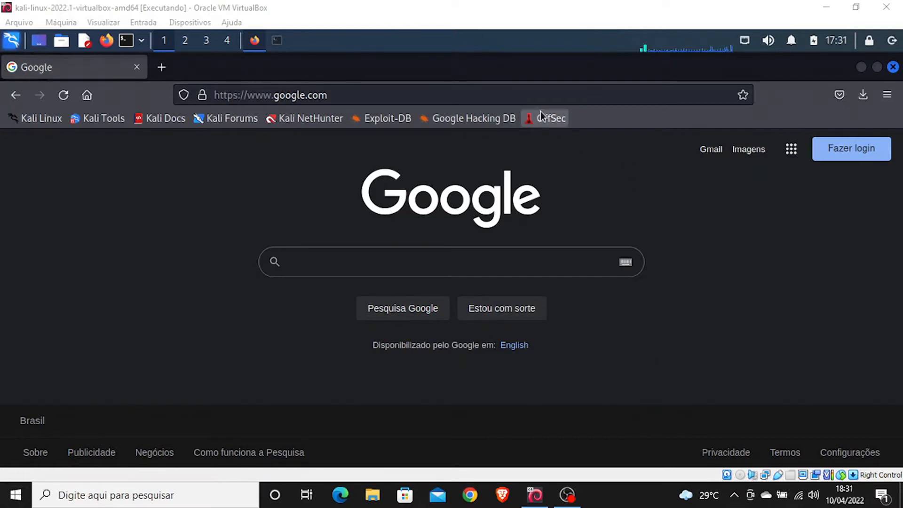
Search the web for "spotbugs" and open the SpotBugs GitHub repository from the results
{"action": "left_click", "coordinate": [502, 95]}
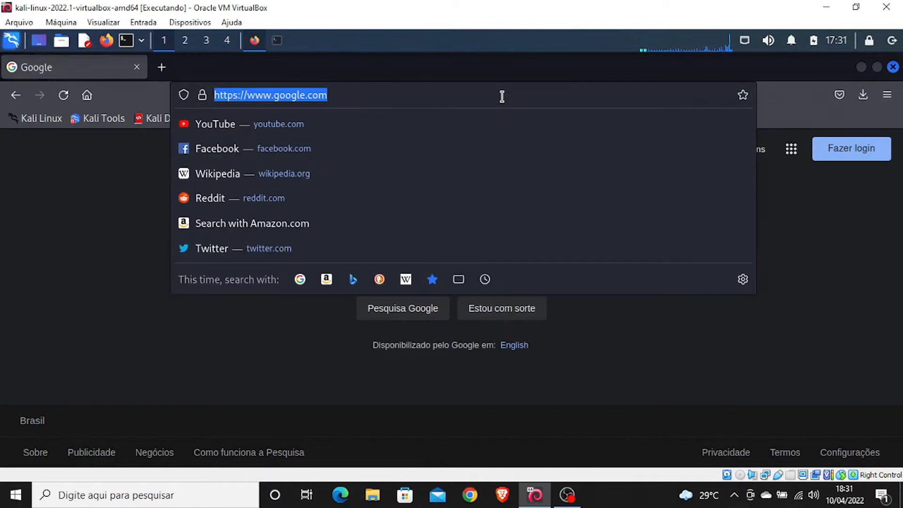
{"action": "type", "text": "spot"}
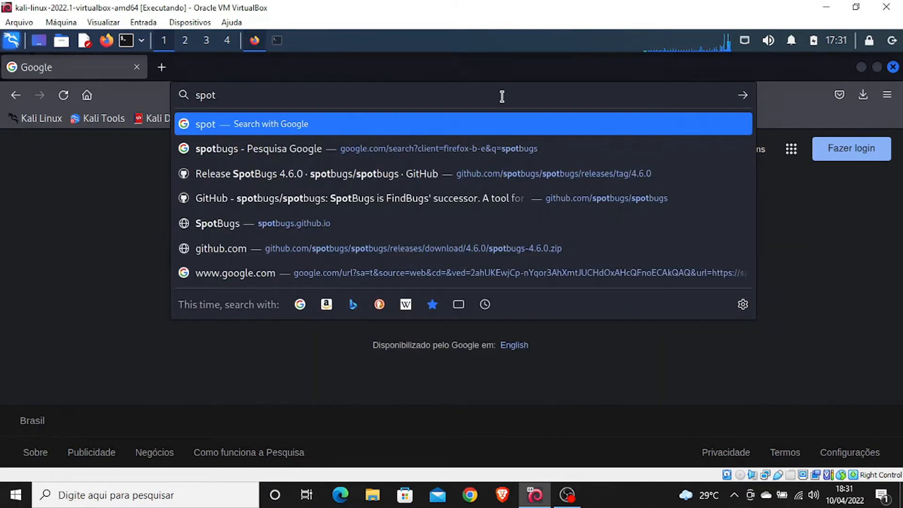
{"action": "type", "text": "bugs"}
{"action": "key", "text": "Return"}
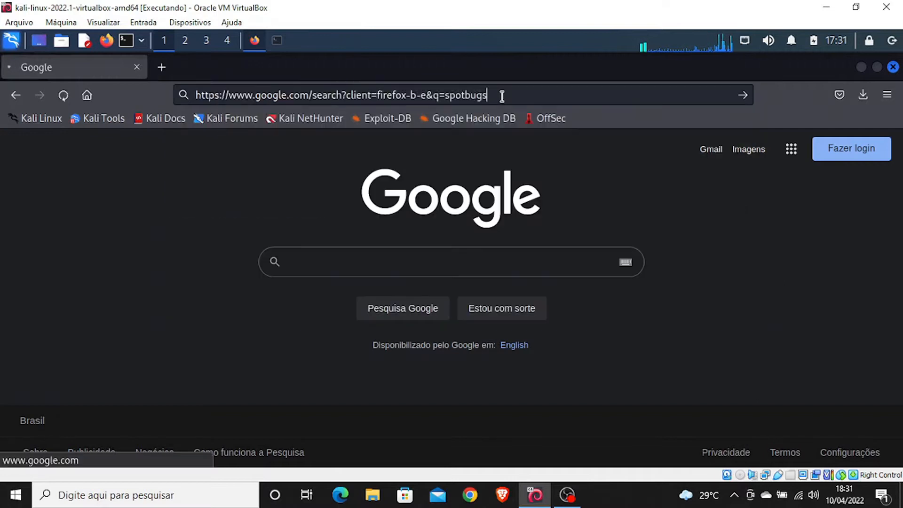
{"action": "scroll", "coordinate": [514, 337], "scroll_direction": "down", "scroll_amount": 15}
{"action": "key", "text": "Home"}
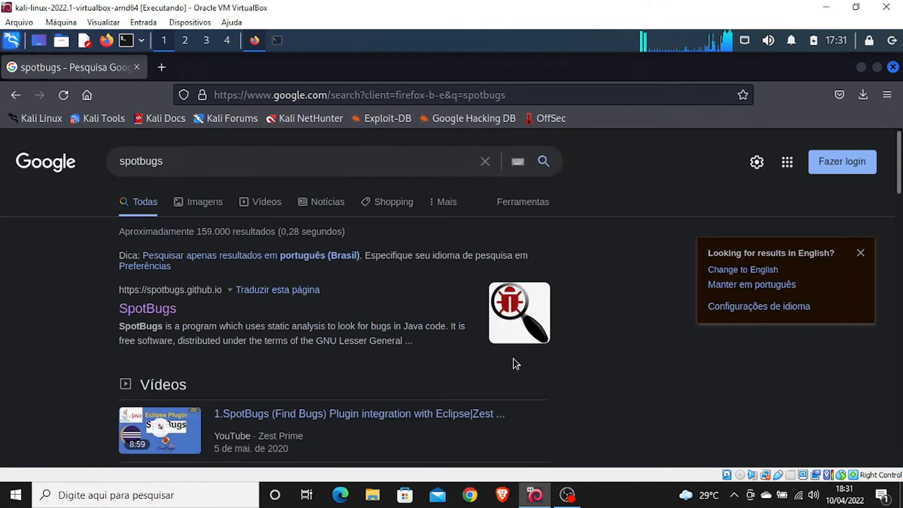
{"action": "scroll", "coordinate": [825, 270], "scroll_direction": "down", "scroll_amount": 7}
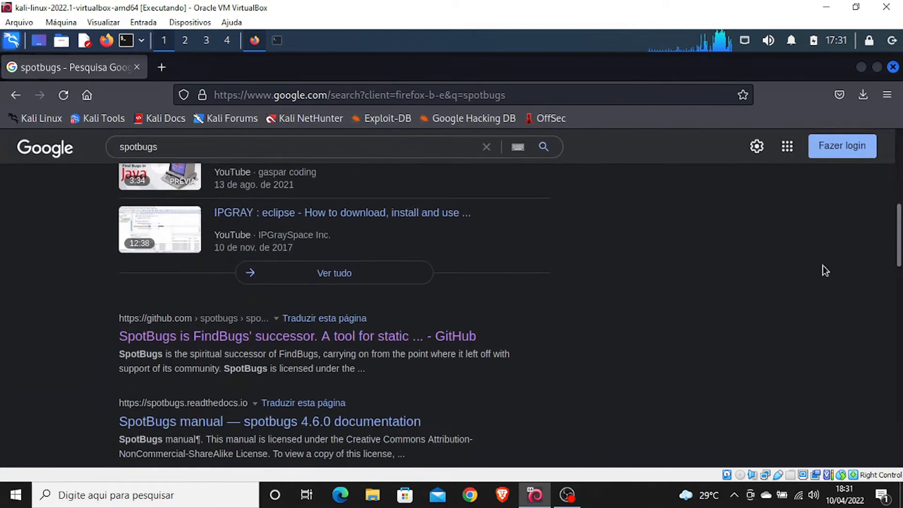
{"action": "left_click", "coordinate": [294, 339]}
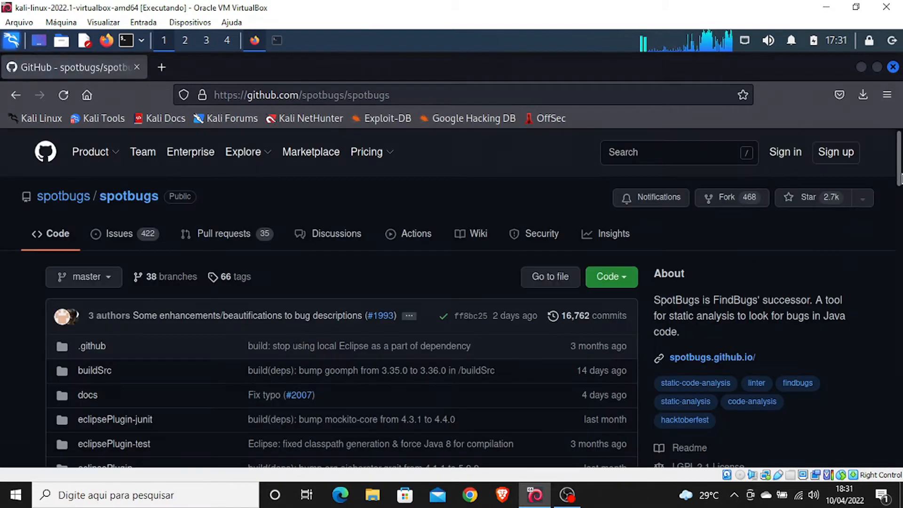
Open the SpotBugs 4.6.0 release from the repository and go to its list of assets
{"action": "scroll", "coordinate": [899, 199], "scroll_direction": "down", "scroll_amount": 3}
{"action": "left_click_drag", "start_coordinate": [899, 200], "coordinate": [899, 231]}
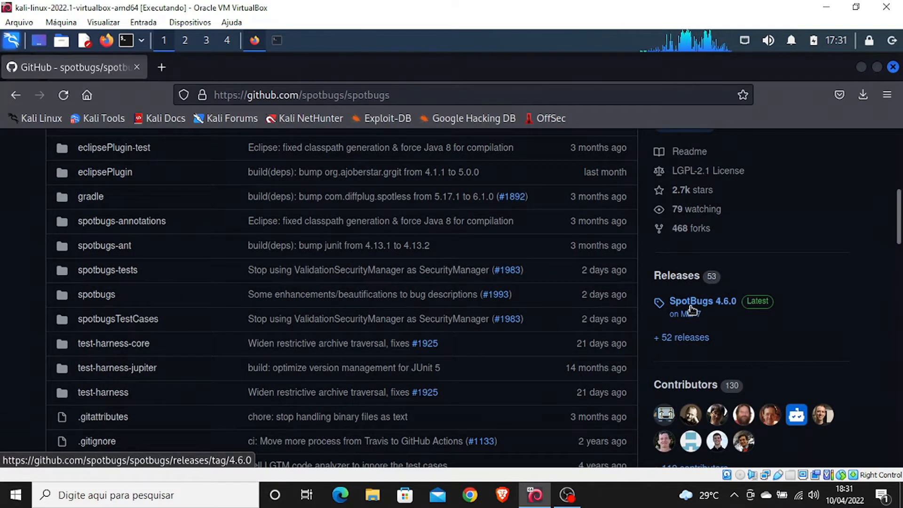
{"action": "left_click", "coordinate": [708, 307]}
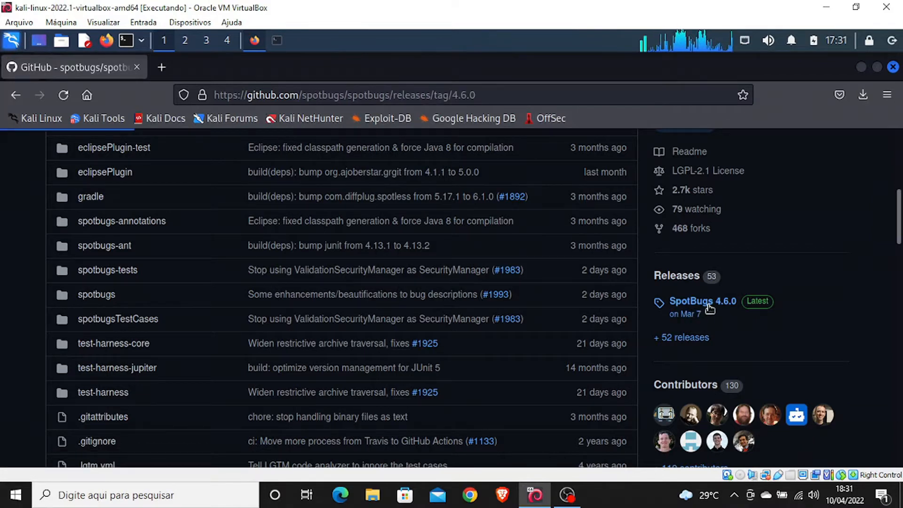
{"action": "scroll", "coordinate": [900, 238], "scroll_direction": "down", "scroll_amount": 3}
{"action": "left_click_drag", "start_coordinate": [901, 237], "coordinate": [900, 449]}
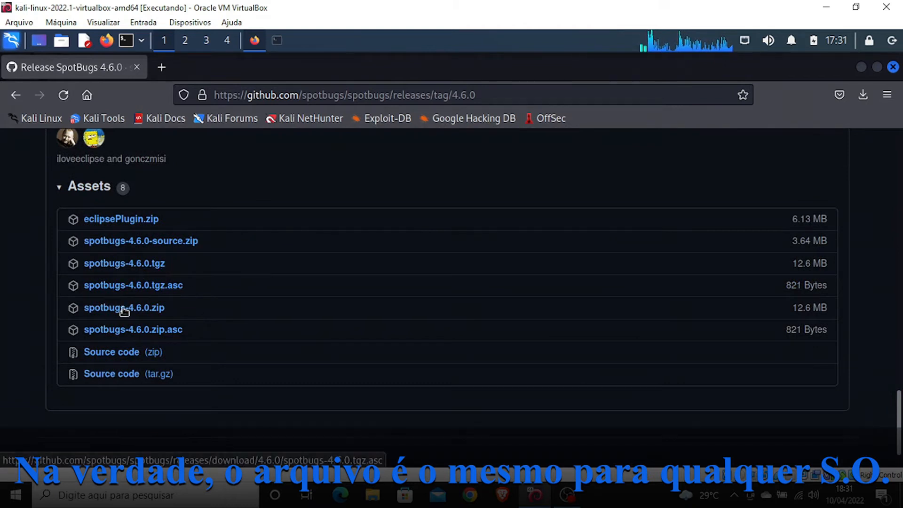
Bring up the download prompt for spotbugs-4.6.0.zip and dismiss it without saving the file
{"action": "left_click", "coordinate": [97, 311]}
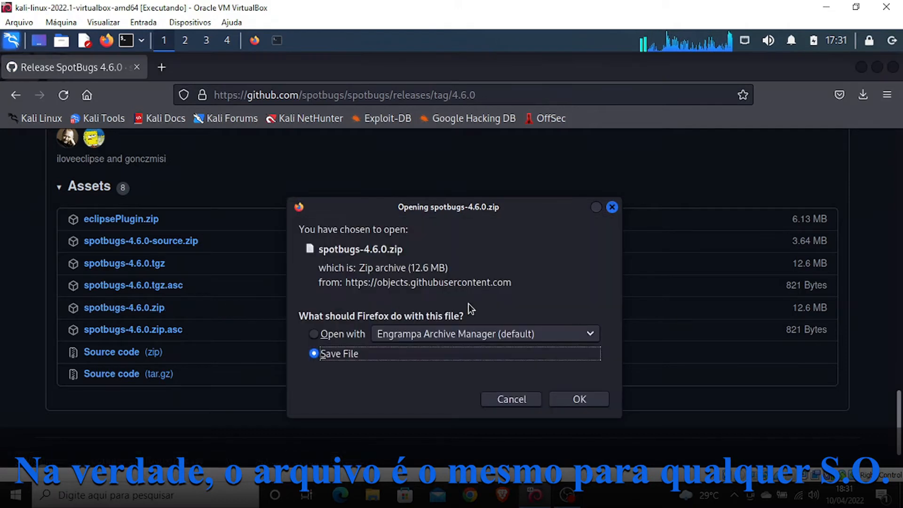
{"action": "left_click", "coordinate": [520, 401]}
{"action": "left_click_drag", "start_coordinate": [898, 409], "coordinate": [898, 179]}
Search the web for "find sec bugs" and open the Find Security Bugs site
{"action": "left_click", "coordinate": [485, 95]}
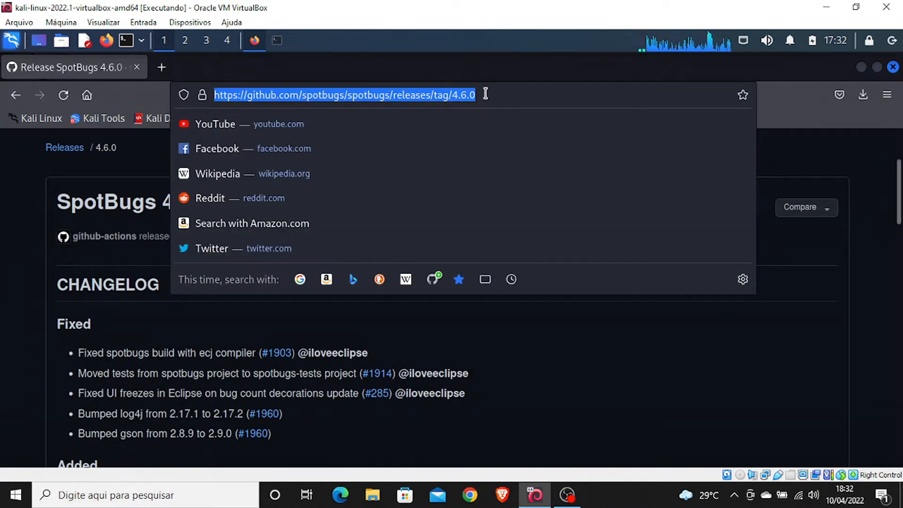
{"action": "type", "text": "find sec"}
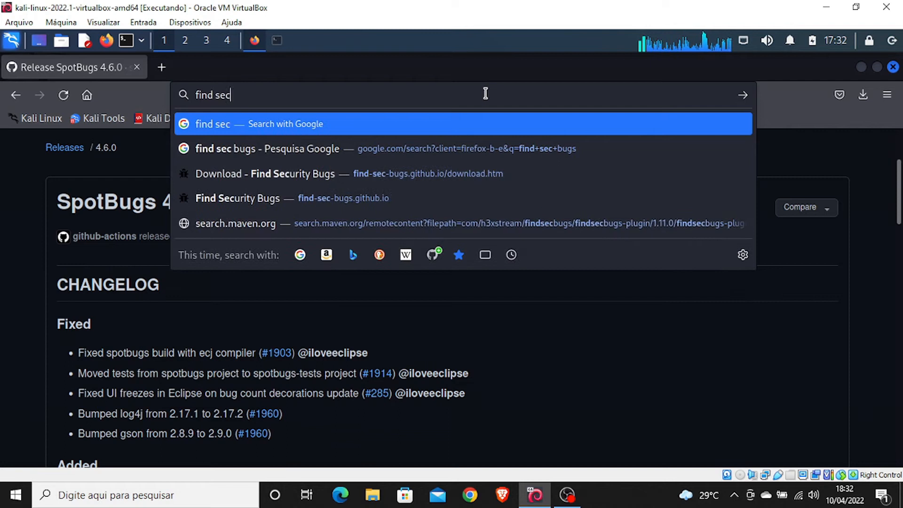
{"action": "type", "text": " bugs"}
{"action": "key", "text": "Return"}
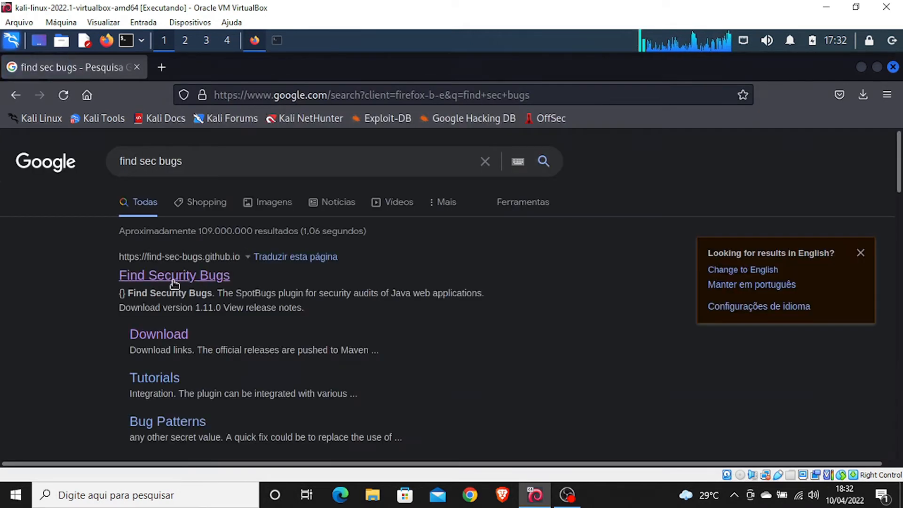
{"action": "left_click", "coordinate": [173, 277]}
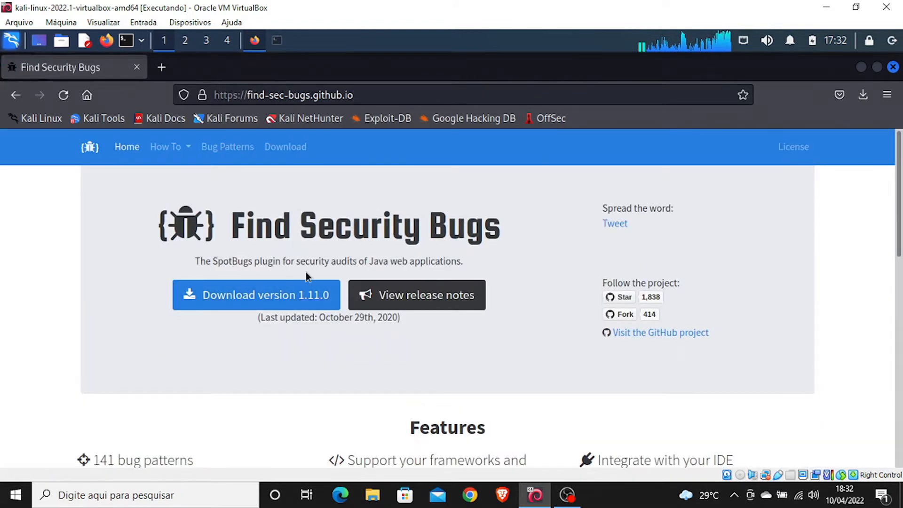
Go to the Find Security Bugs download page, bring up the plugin v1.11.0 download prompt and dismiss it without saving
{"action": "left_click", "coordinate": [239, 303]}
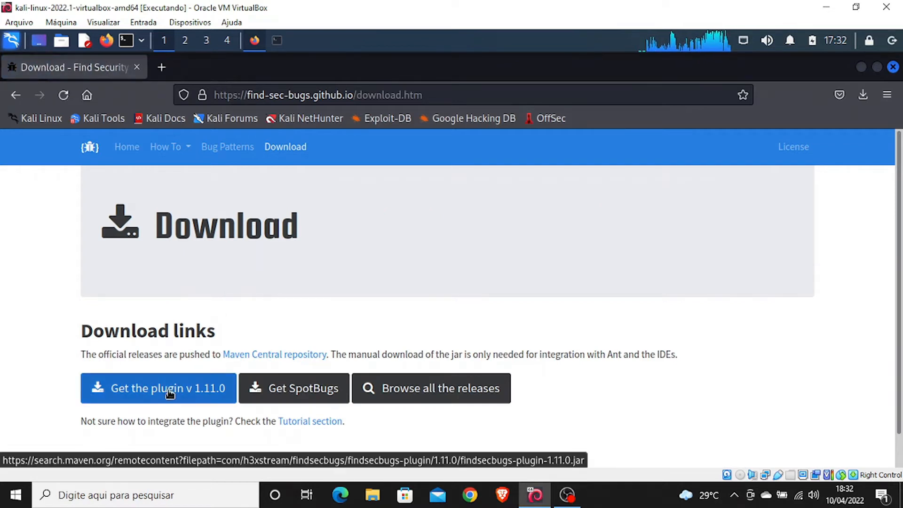
{"action": "left_click", "coordinate": [169, 394]}
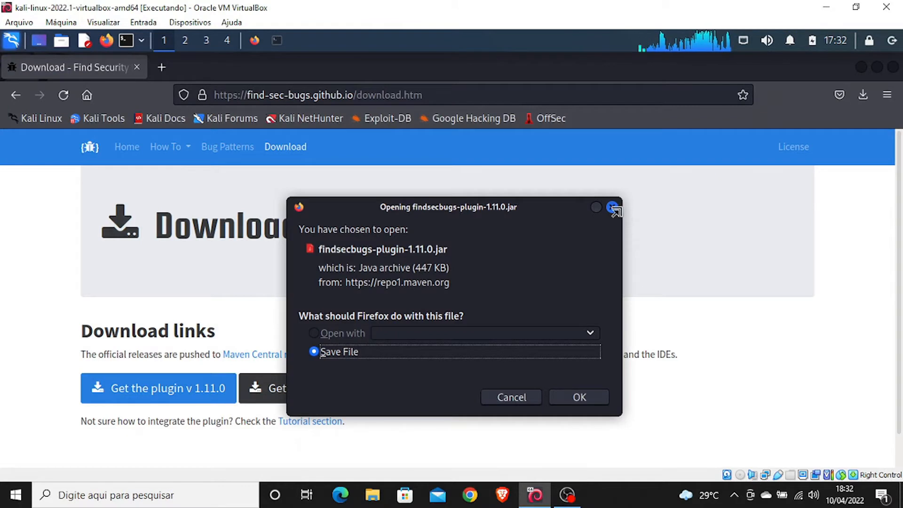
{"action": "left_click", "coordinate": [612, 207]}
{"action": "scroll", "coordinate": [889, 172], "scroll_direction": "down", "scroll_amount": 1}
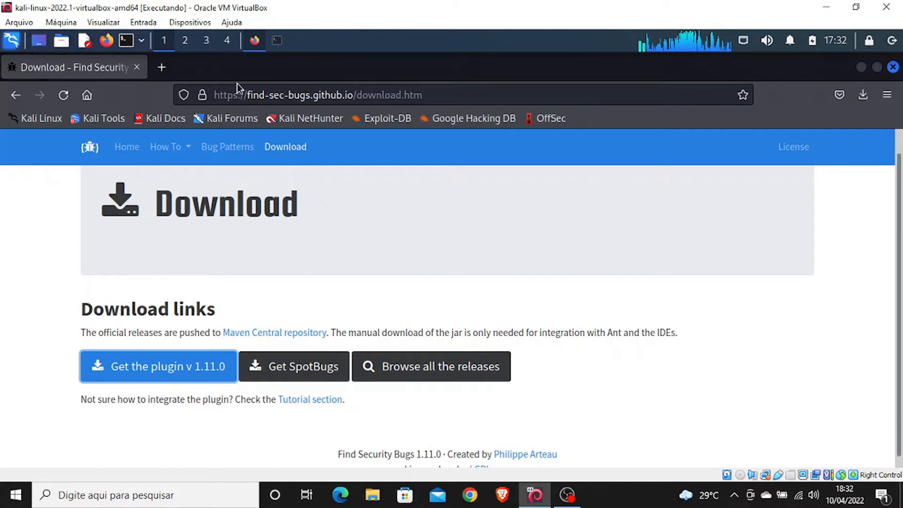
Search the web for "github webgoat" and open the WebGoat GitHub repository
{"action": "left_click", "coordinate": [284, 96]}
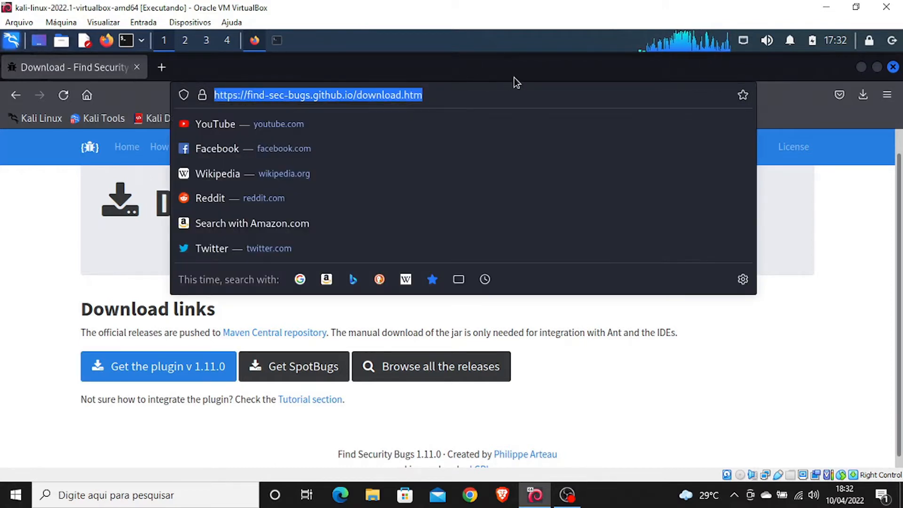
{"action": "type", "text": "github"}
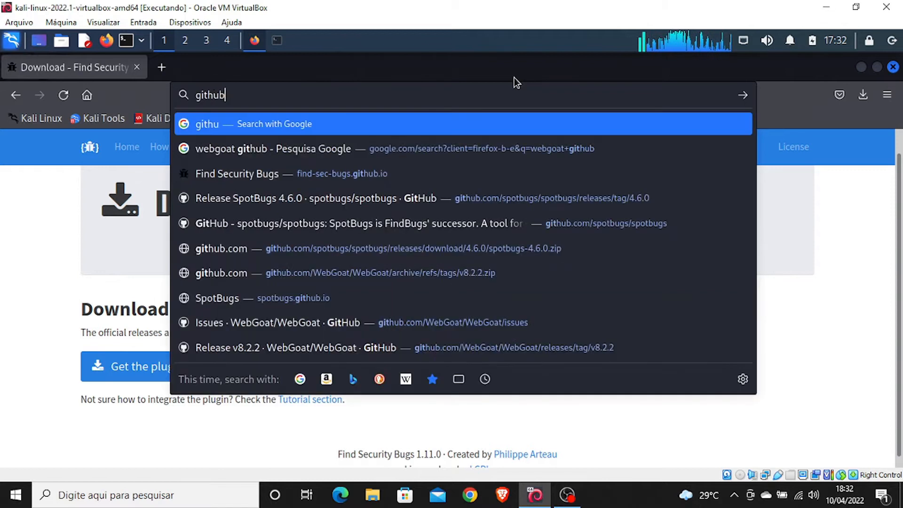
{"action": "type", "text": " webgoat"}
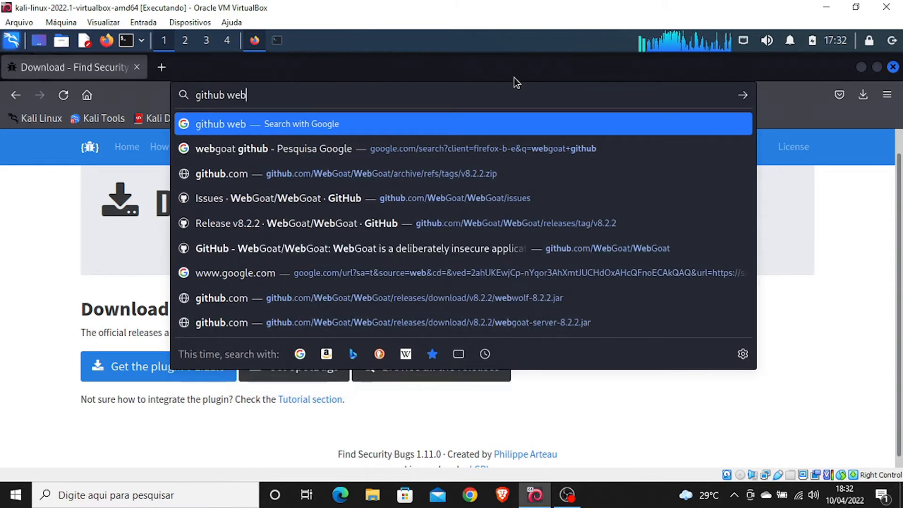
{"action": "key", "text": "Return"}
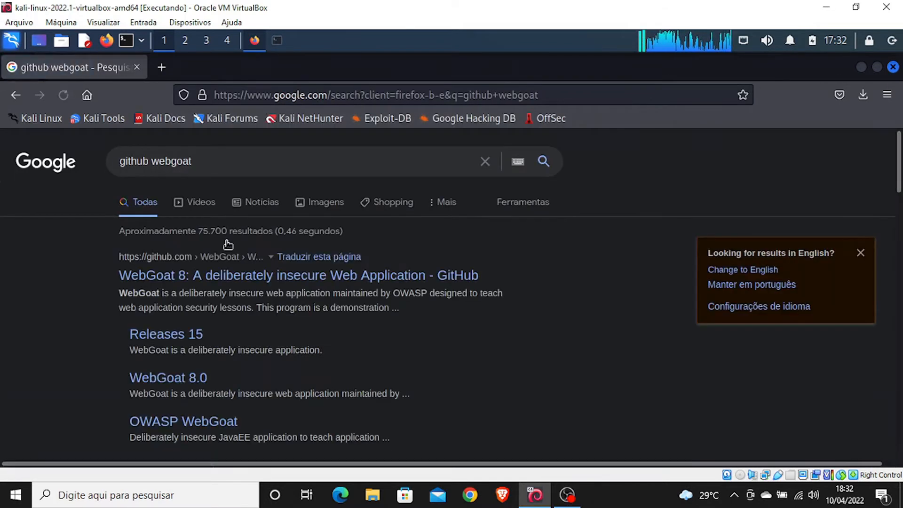
{"action": "left_click", "coordinate": [190, 277]}
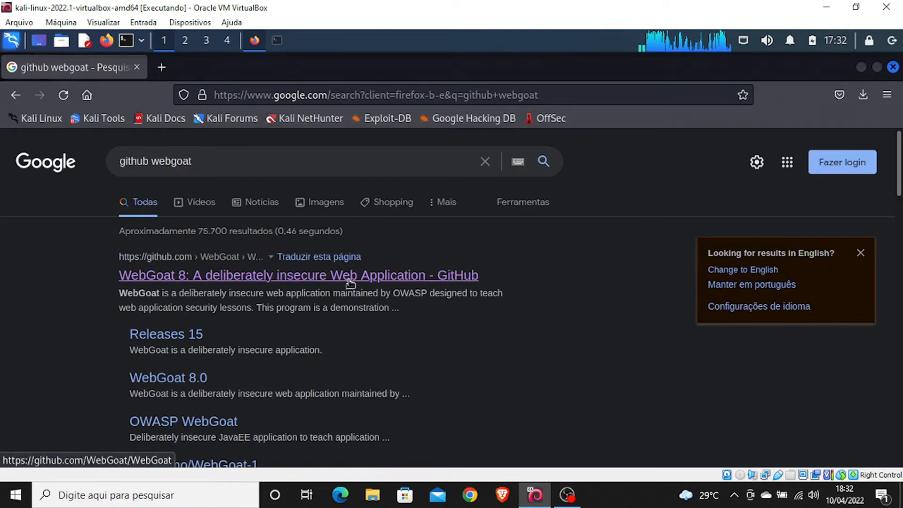
{"action": "left_click", "coordinate": [367, 282]}
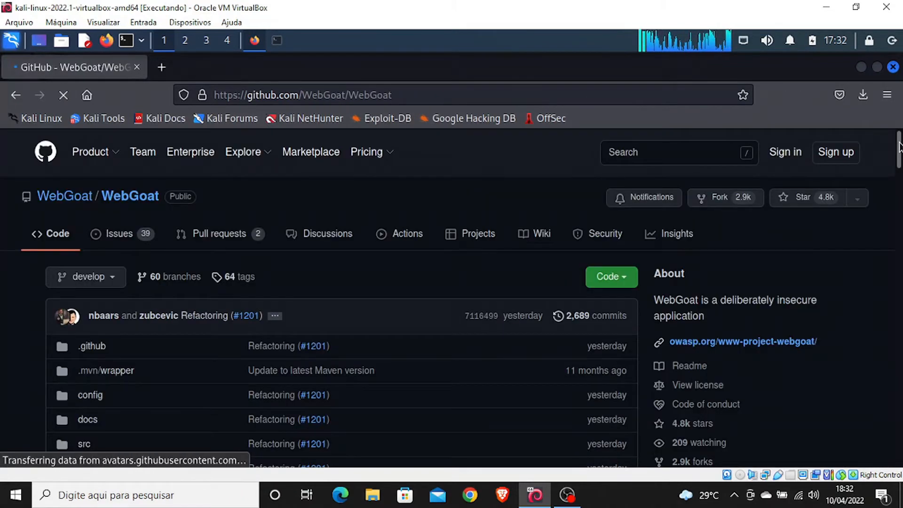
Open WebGoat's v8.2.2 release, bring up the download prompt for its zip source code and dismiss it without saving
{"action": "scroll", "coordinate": [766, 254], "scroll_direction": "down", "scroll_amount": 5}
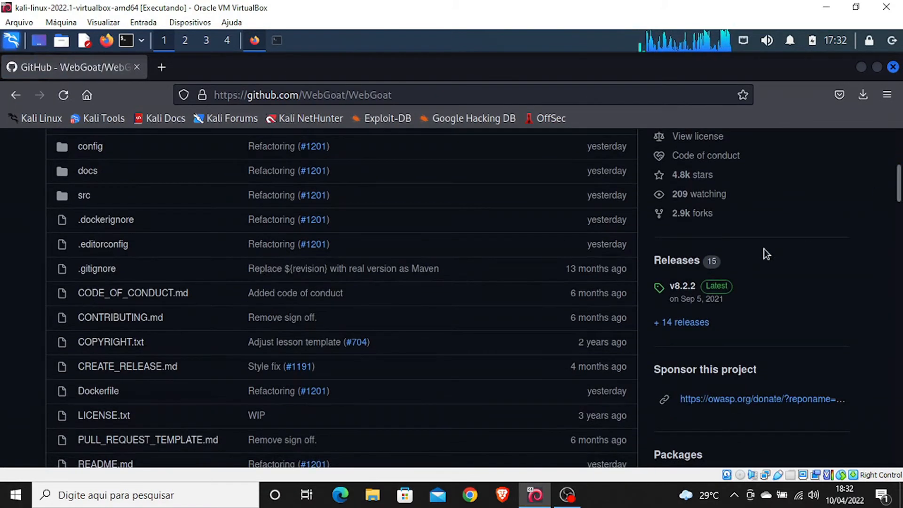
{"action": "left_click", "coordinate": [696, 295]}
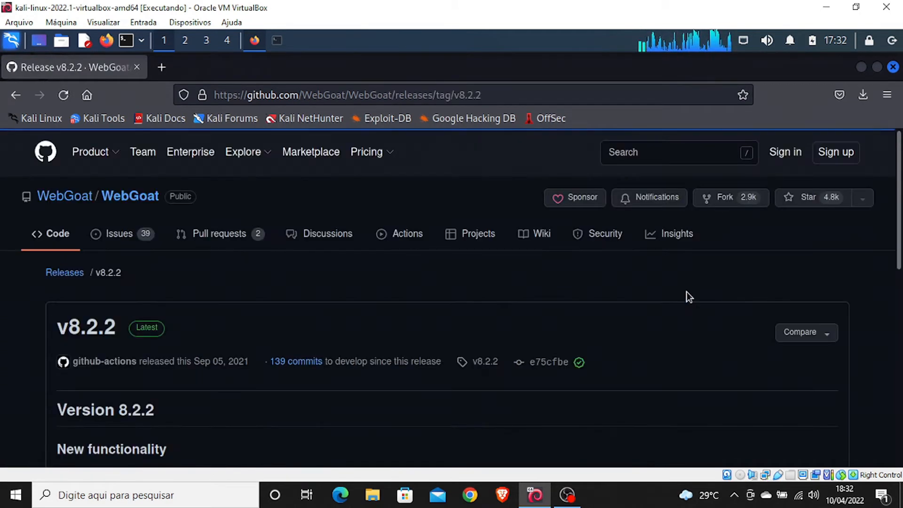
{"action": "left_click_drag", "start_coordinate": [899, 241], "coordinate": [900, 423]}
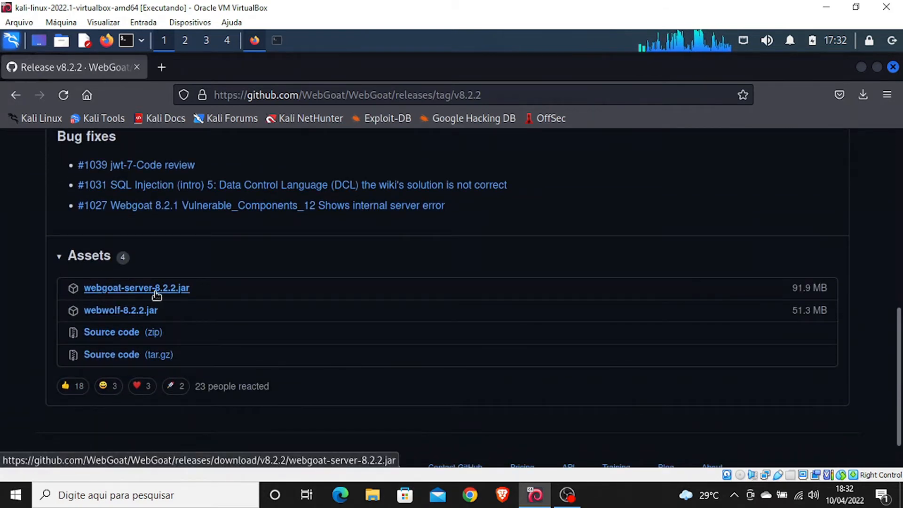
{"action": "left_click", "coordinate": [114, 334]}
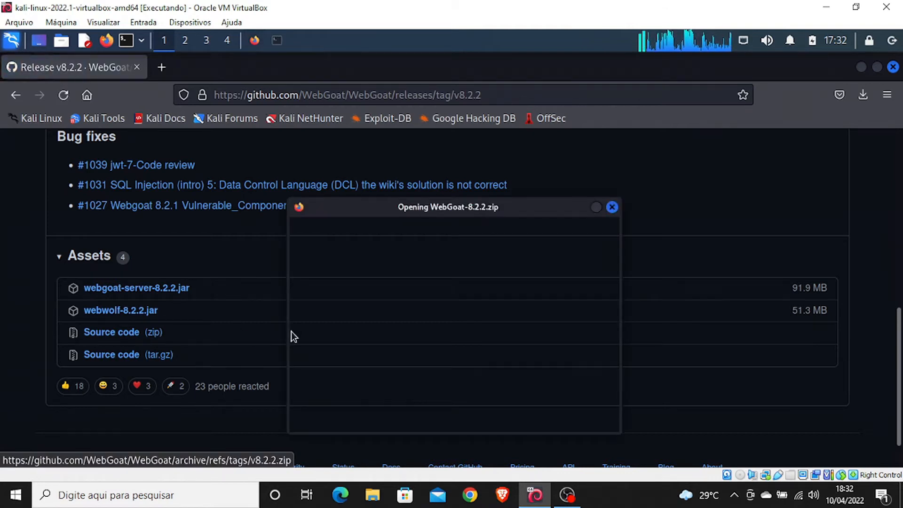
{"action": "left_click", "coordinate": [612, 207]}
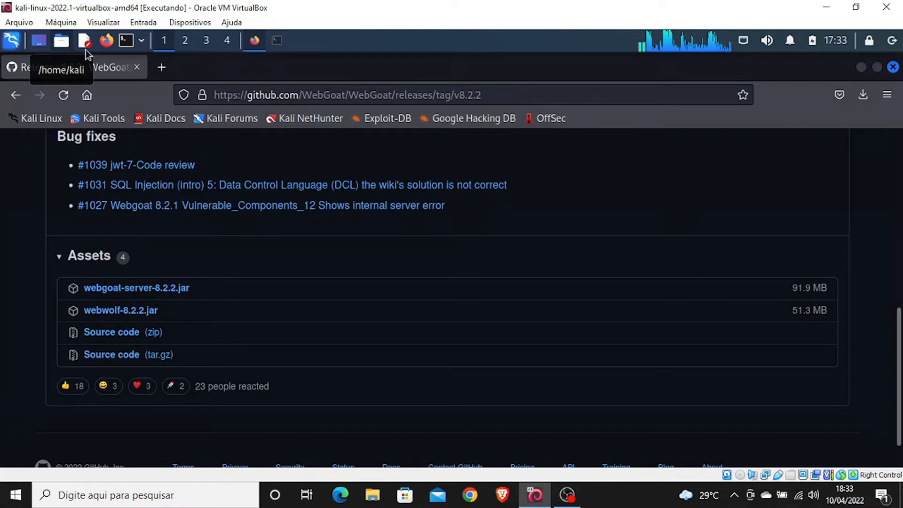
Switch to the terminal, list the Downloads directory and check the spotbugs-4.6.0 zip and its extracted folder
{"action": "left_click", "coordinate": [273, 47]}
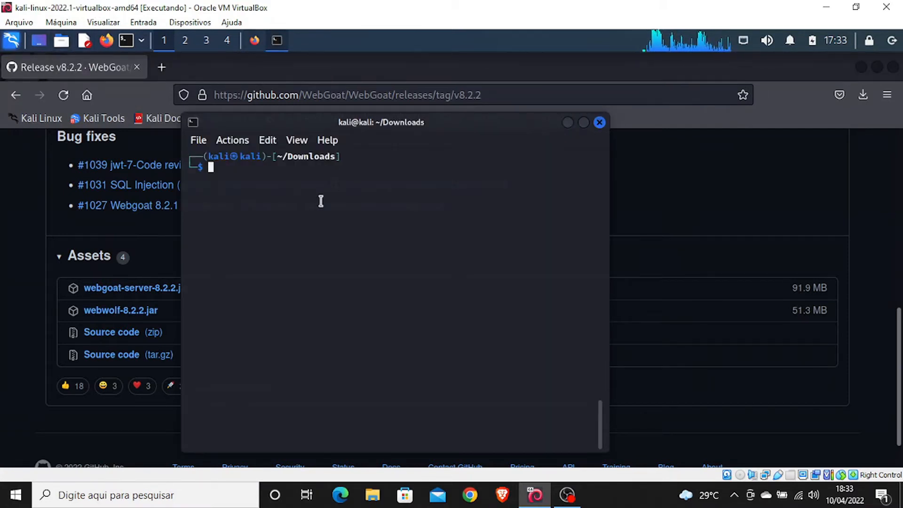
{"action": "type", "text": "ls"}
{"action": "key", "text": "Return"}
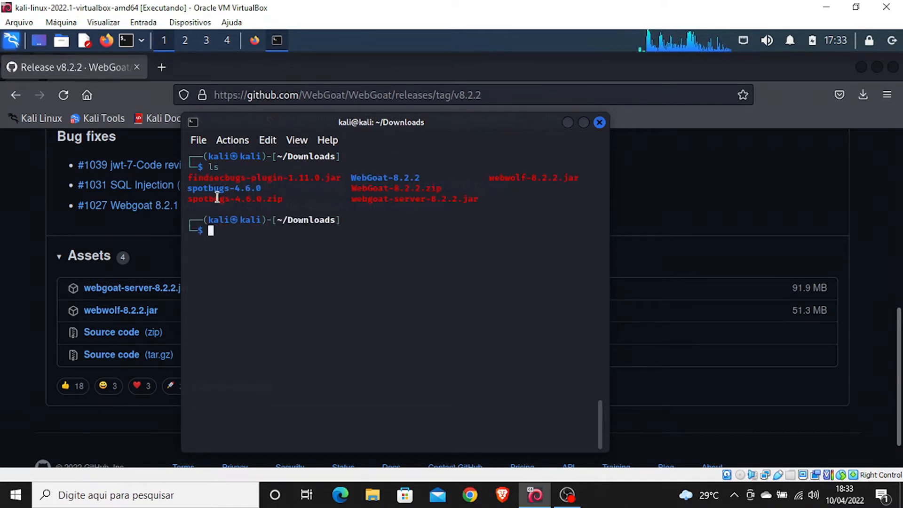
{"action": "left_click_drag", "start_coordinate": [188, 198], "coordinate": [284, 198]}
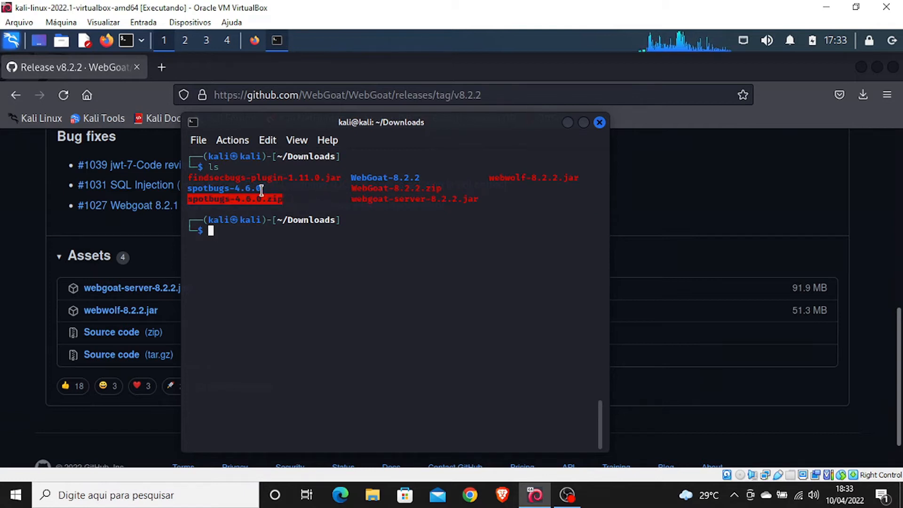
{"action": "left_click_drag", "start_coordinate": [189, 190], "coordinate": [264, 189]}
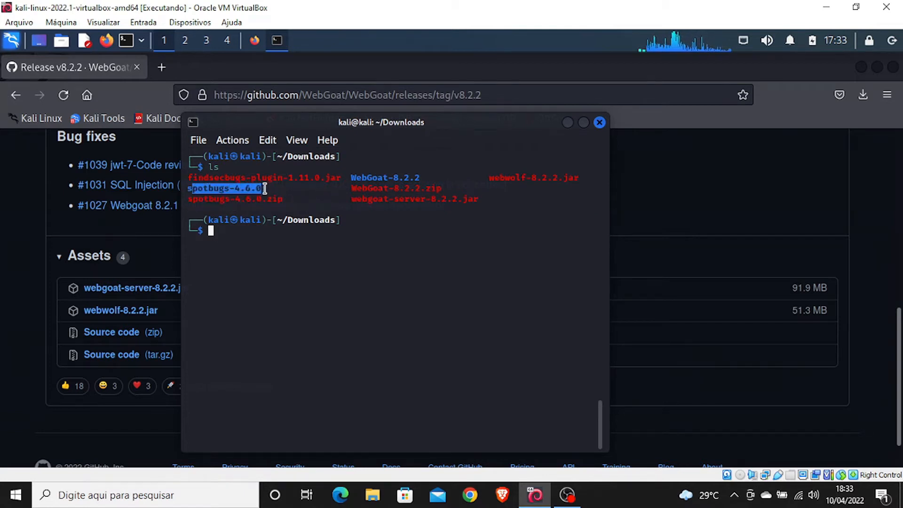
{"action": "triple_click", "coordinate": [265, 189]}
{"action": "left_click", "coordinate": [245, 228]}
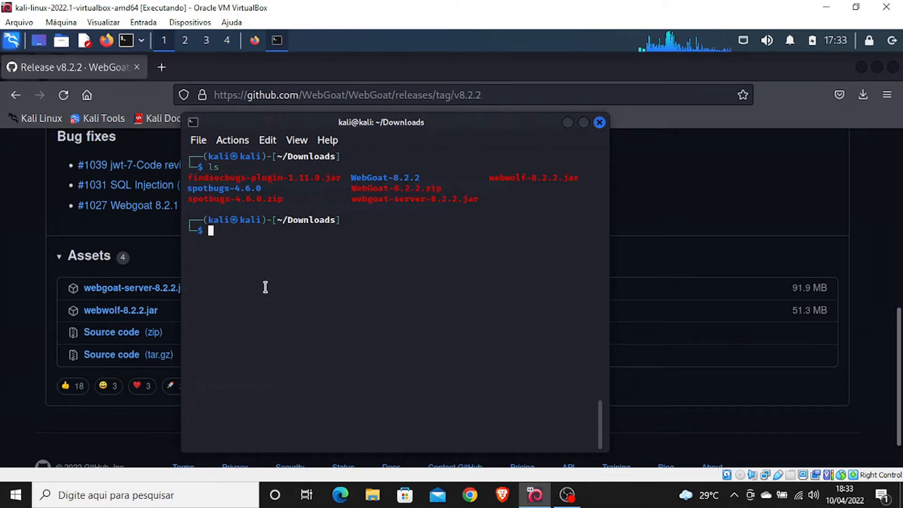
Change into the spotbugs-4.6.0 directory and list it, and do the same for its bin subdirectory
{"action": "type", "text": "cd sp"}
{"action": "key", "text": "Right"}
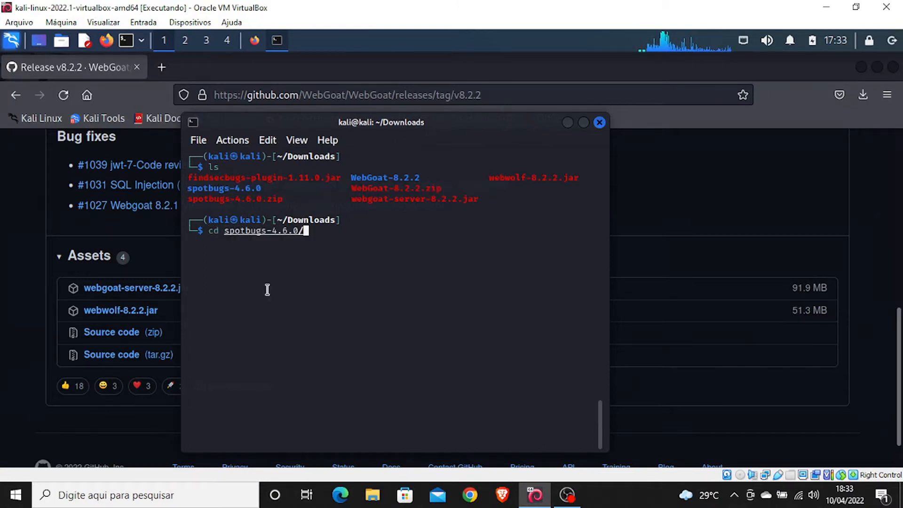
{"action": "key", "text": "Return"}
{"action": "type", "text": "ls"}
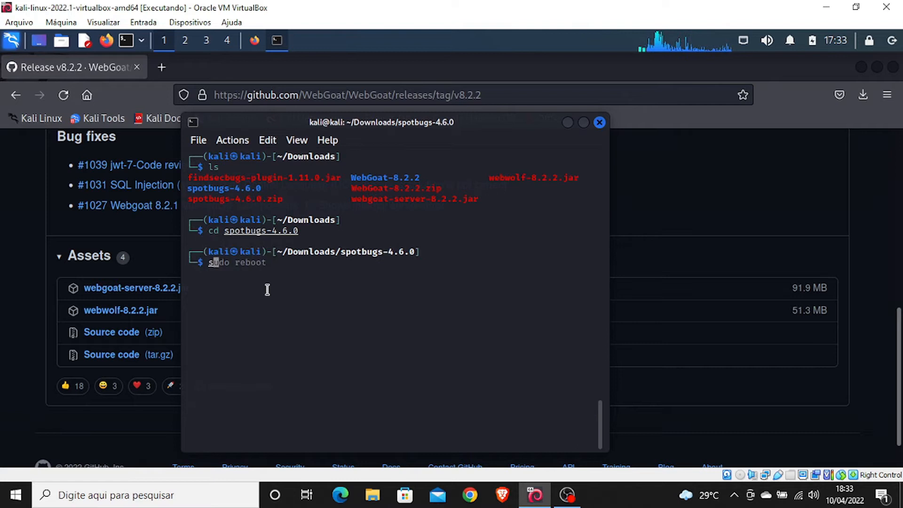
{"action": "key", "text": "Return"}
{"action": "type", "text": "cd bin"}
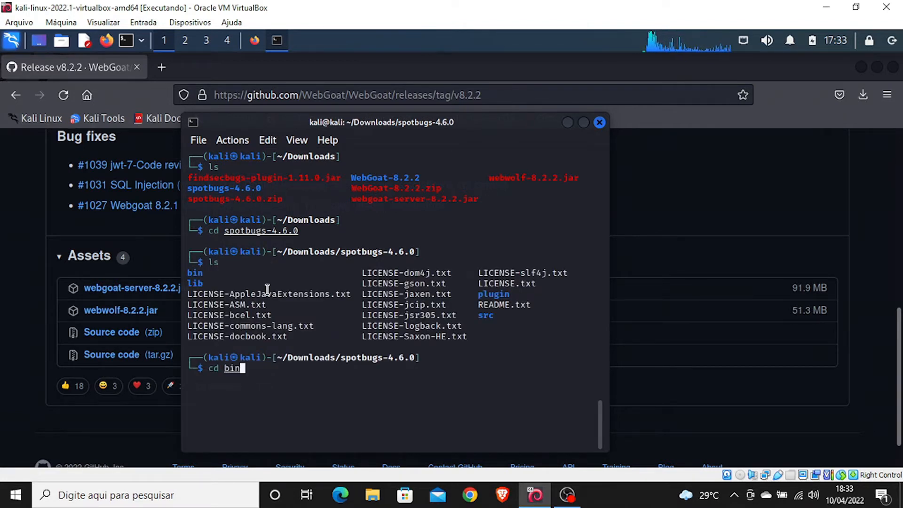
{"action": "key", "text": "Return"}
{"action": "type", "text": "ls"}
{"action": "key", "text": "Return"}
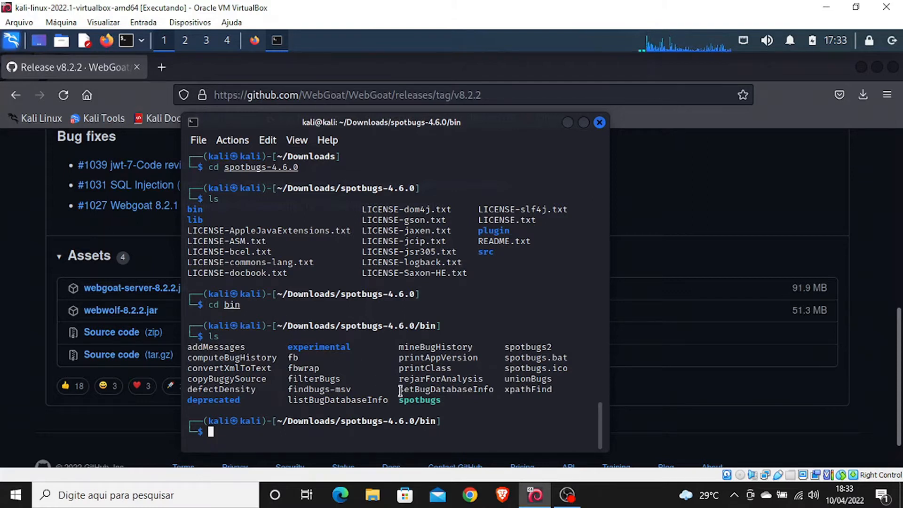
Make the spotbugs script in the bin directory executable with chmod +x
{"action": "double_click", "coordinate": [413, 400]}
{"action": "left_click", "coordinate": [373, 431]}
{"action": "type", "text": "ch"}
{"action": "key", "text": "Tab"}
{"action": "key", "text": "Right"}
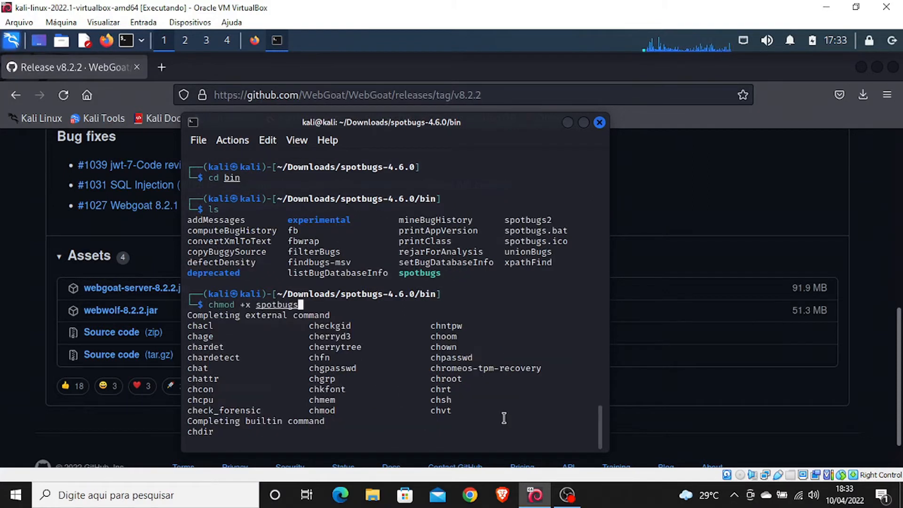
{"action": "key", "text": "Return"}
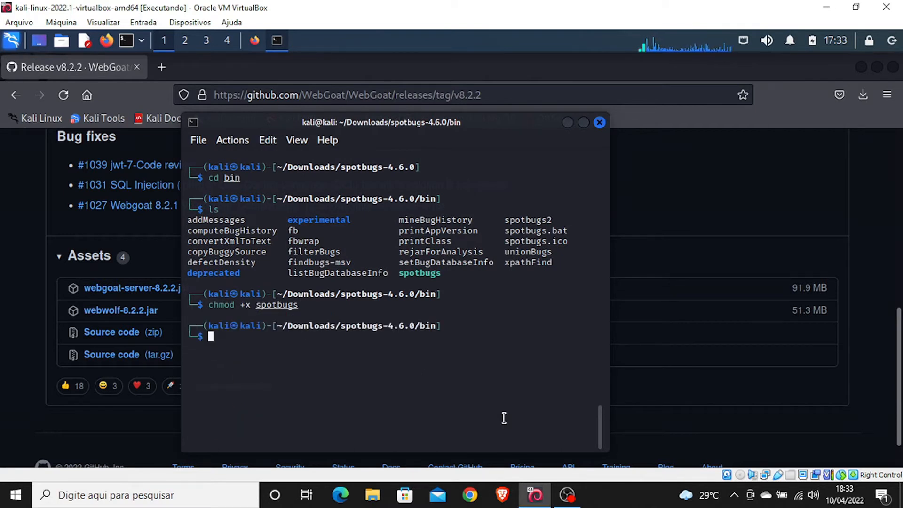
Test the SpotBugs launcher by running ./spotbugs from the bin directory, and close the SpotBugs window
{"action": "key", "text": "Up"}
{"action": "key", "text": "Up"}
{"action": "key", "text": "Up"}
{"action": "key", "text": "Down"}
{"action": "key", "text": "Down"}
{"action": "key", "text": "Down"}
{"action": "type", "text": "./"}
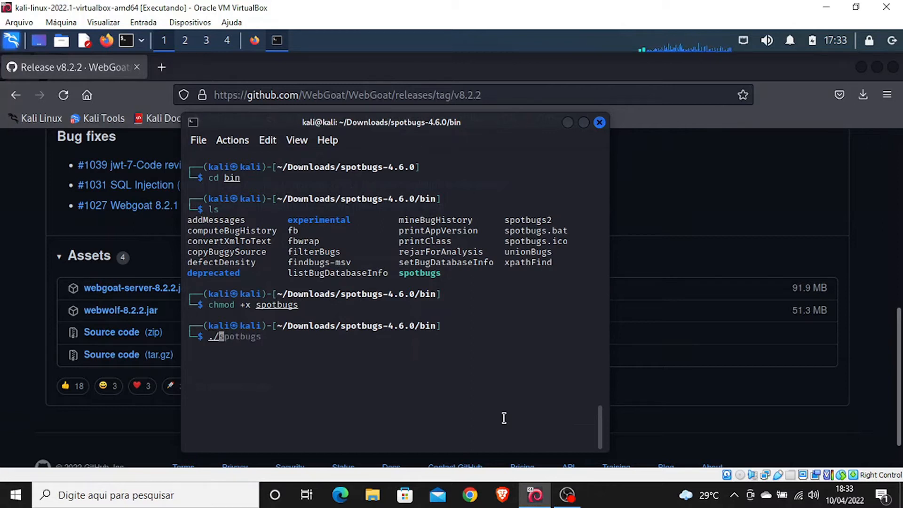
{"action": "type", "text": "spotbugs"}
{"action": "key", "text": "Return"}
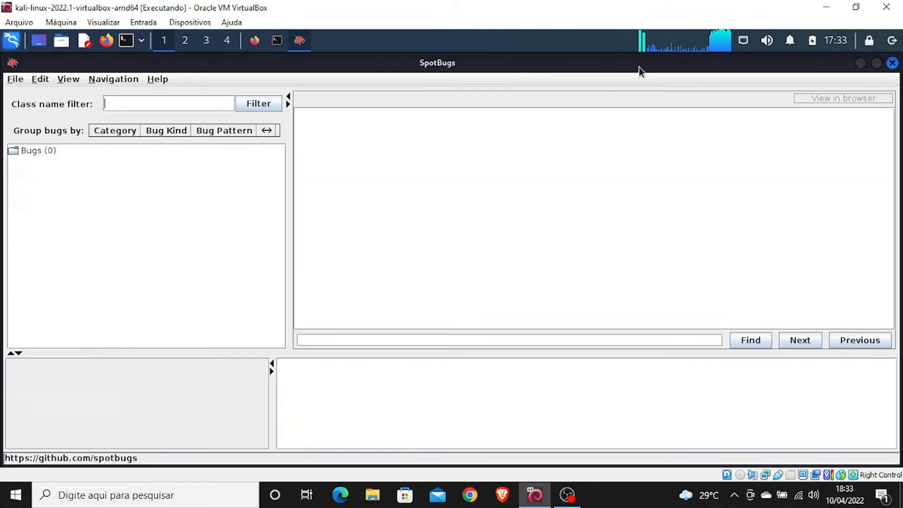
{"action": "left_click", "coordinate": [891, 62]}
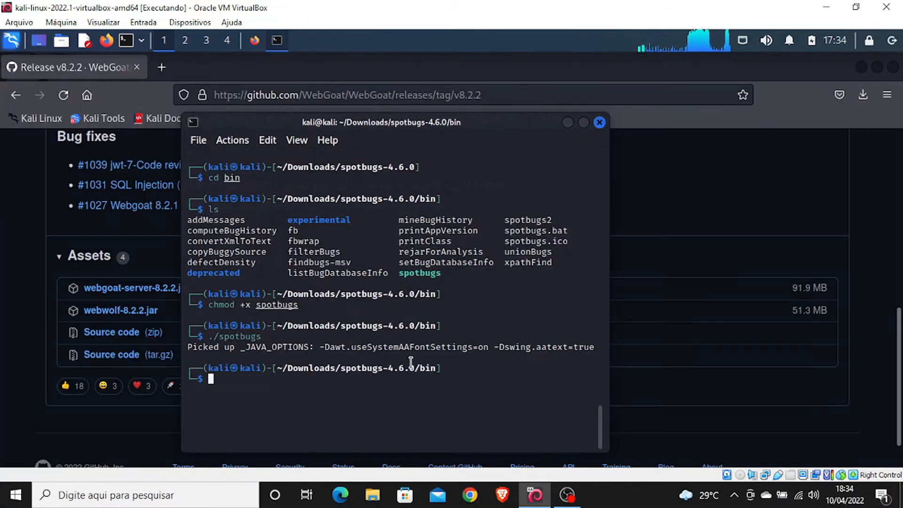
List the bin directory, move up to spotbugs-4.6.0, clear the terminal and list that directory's contents
{"action": "type", "text": "ls"}
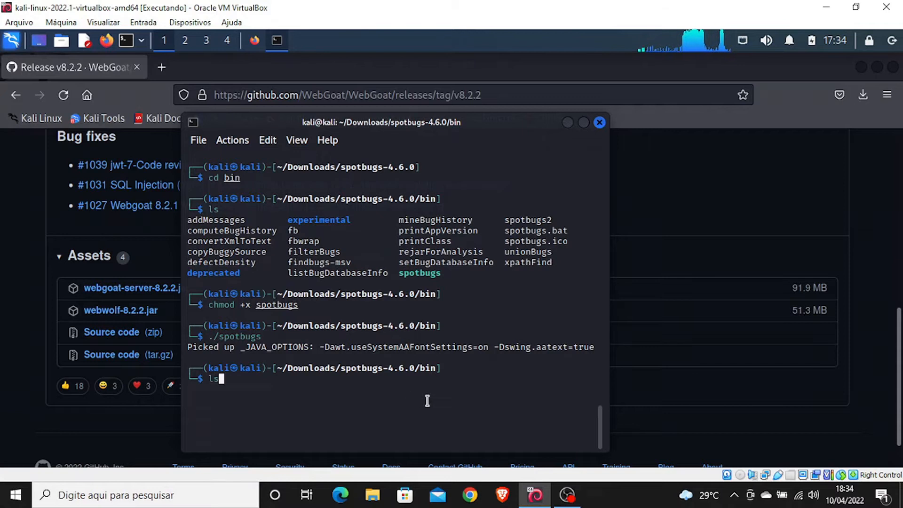
{"action": "key", "text": "Return"}
{"action": "type", "text": "cd .."}
{"action": "key", "text": "Return"}
{"action": "key", "text": "ctrl+l"}
{"action": "type", "text": "ls"}
{"action": "key", "text": "Return"}
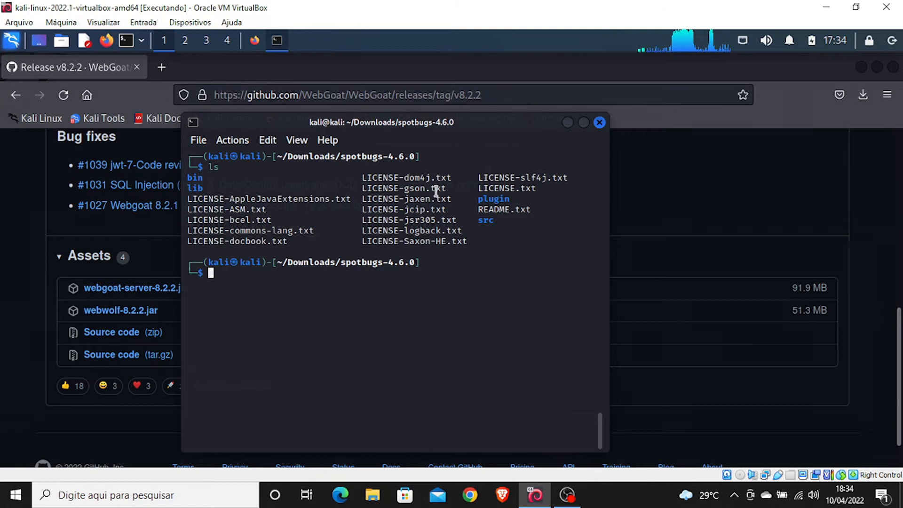
Change to the ~/Downloads directory and list its files
{"action": "type", "text": "cd .."}
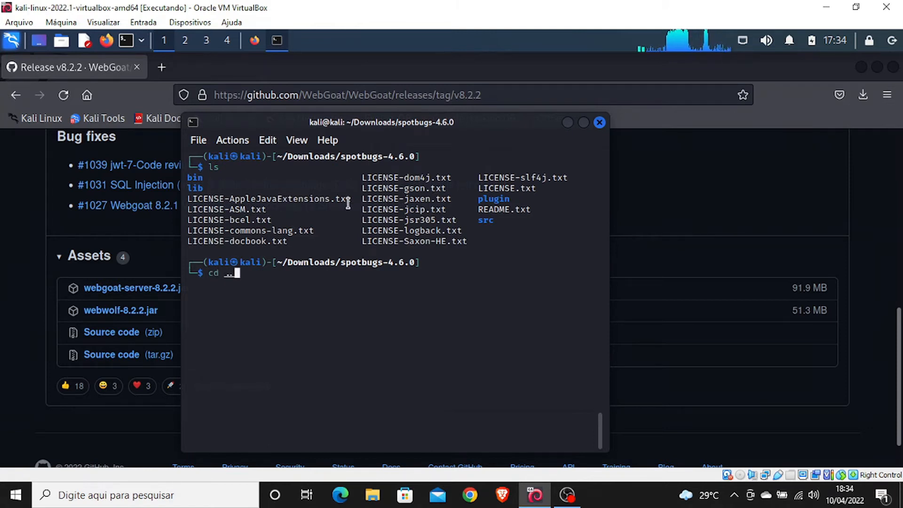
{"action": "type", "text": "~"}
{"action": "key", "text": "BackSpace"}
{"action": "key", "text": "BackSpace"}
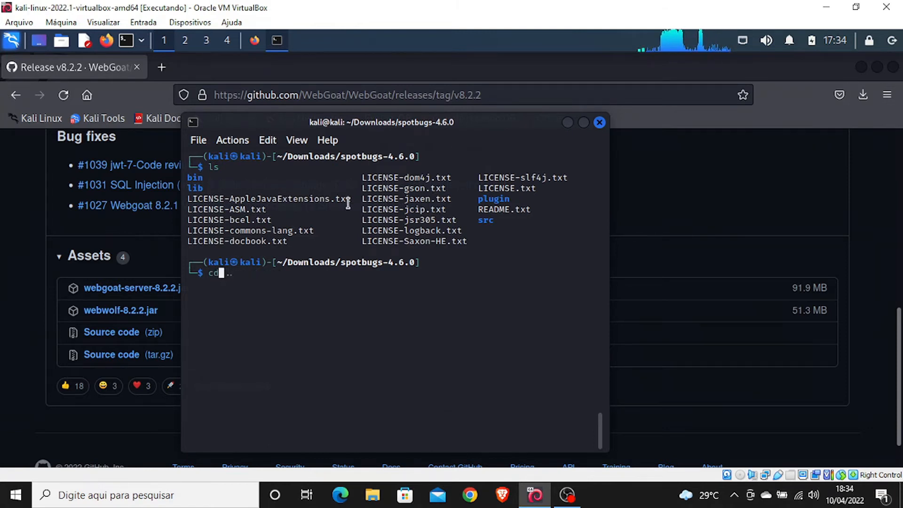
{"action": "type", "text": "~/Do"}
{"action": "key", "text": "Tab"}
{"action": "type", "text": "w"}
{"action": "key", "text": "Tab"}
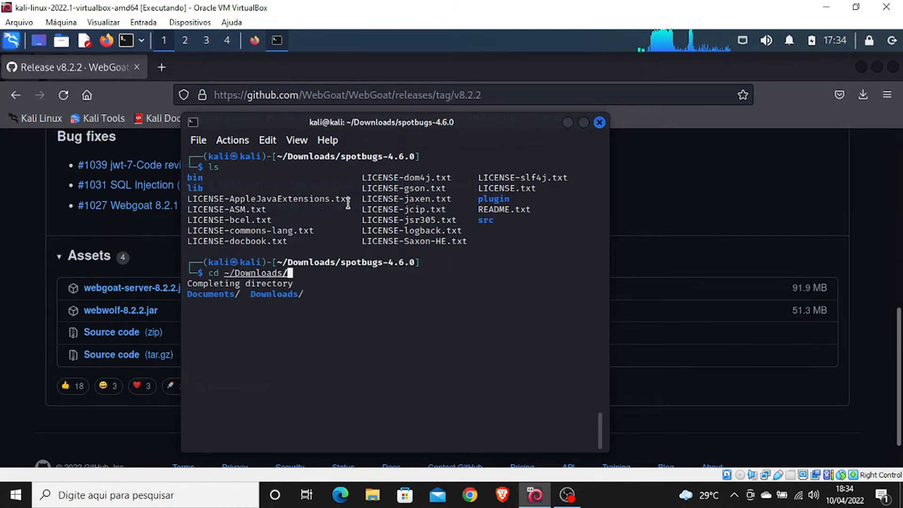
{"action": "key", "text": "Return"}
{"action": "type", "text": "ls"}
{"action": "key", "text": "Return"}
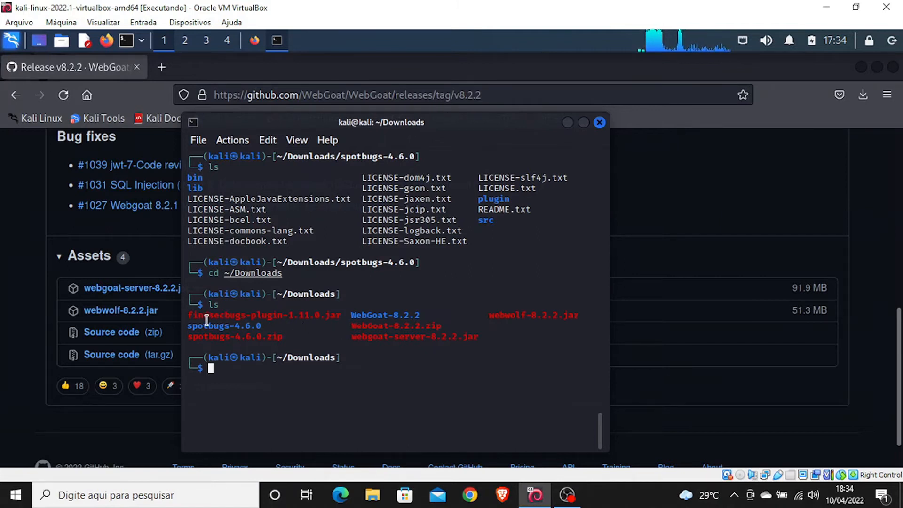
Move findsecbugs-plugin-1.11.0.jar from Downloads into the spotbugs-4.6.0/plugin directory with mv
{"action": "left_click_drag", "start_coordinate": [192, 317], "coordinate": [342, 318]}
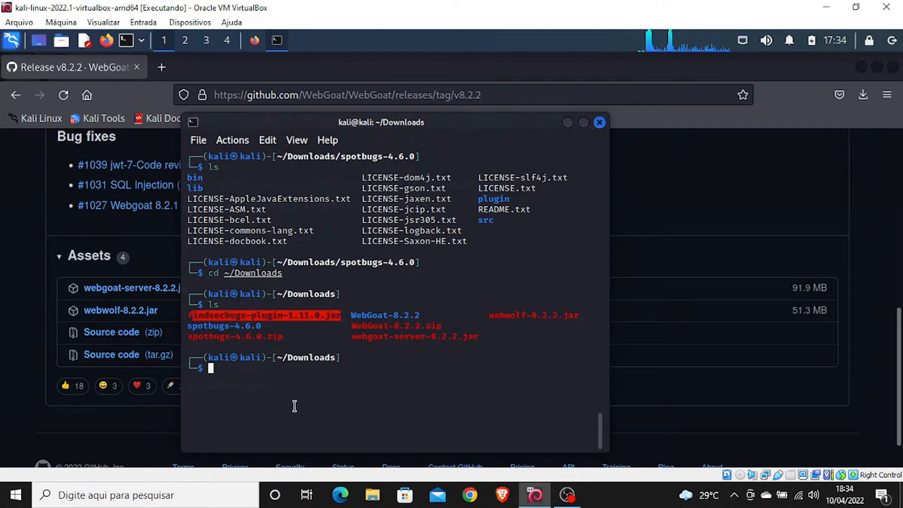
{"action": "left_click", "coordinate": [268, 386]}
{"action": "type", "text": "mv"}
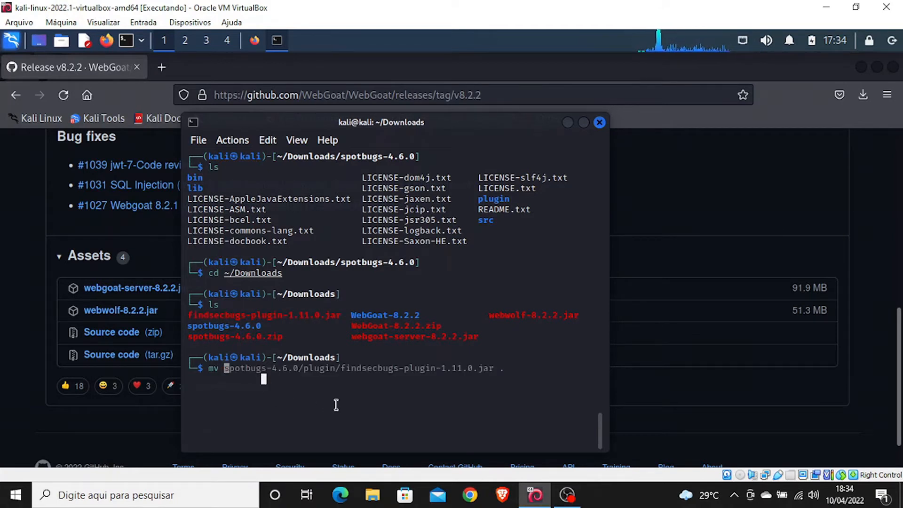
{"action": "middle_click", "coordinate": [336, 404]}
{"action": "type", "text": "sp"}
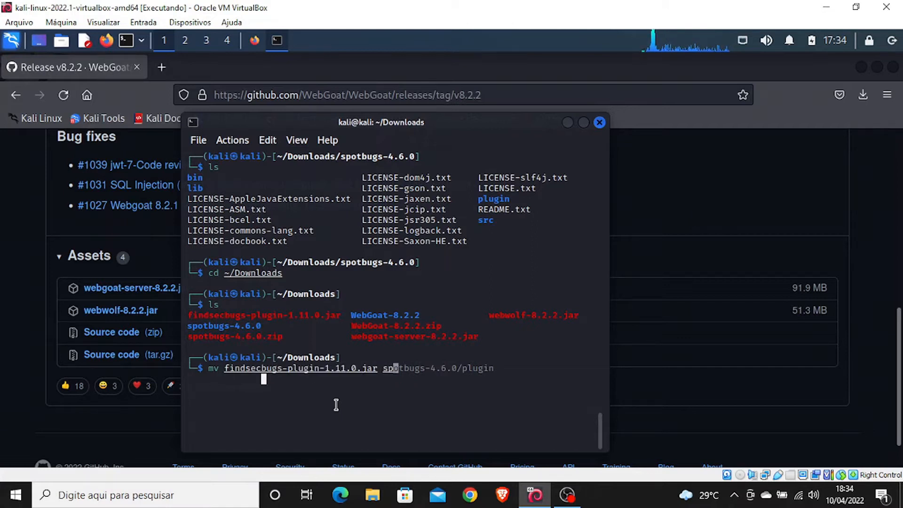
{"action": "type", "text": "otbugs-4.6.0/plugin"}
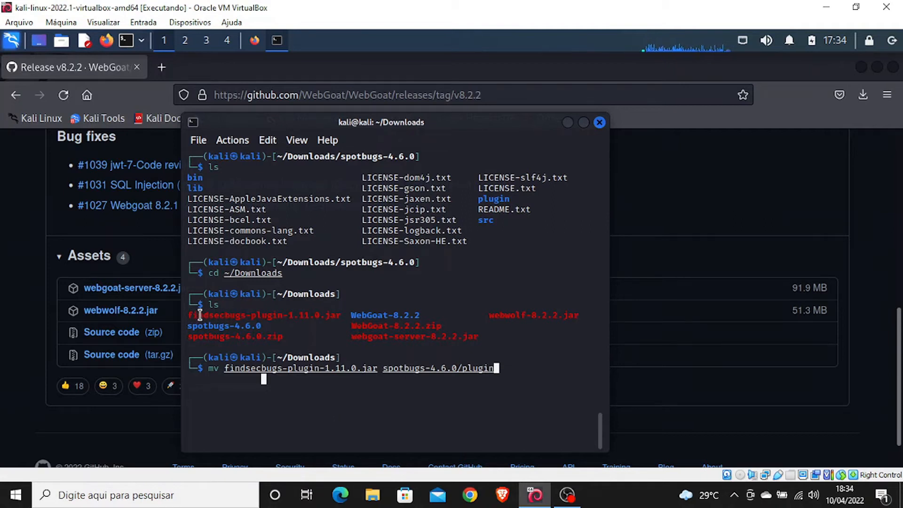
{"action": "left_click_drag", "start_coordinate": [188, 314], "coordinate": [344, 315]}
{"action": "left_click_drag", "start_coordinate": [188, 326], "coordinate": [262, 327]}
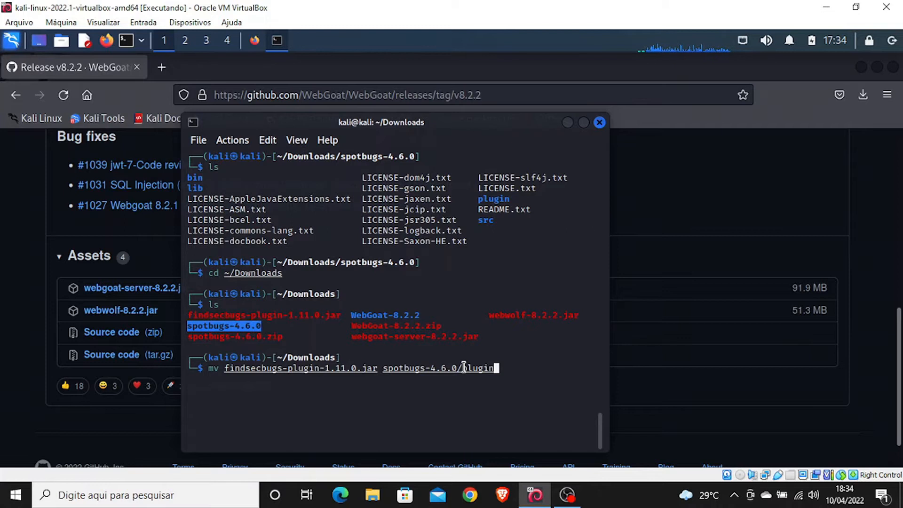
{"action": "left_click_drag", "start_coordinate": [464, 368], "coordinate": [495, 369]}
{"action": "left_click", "coordinate": [507, 372]}
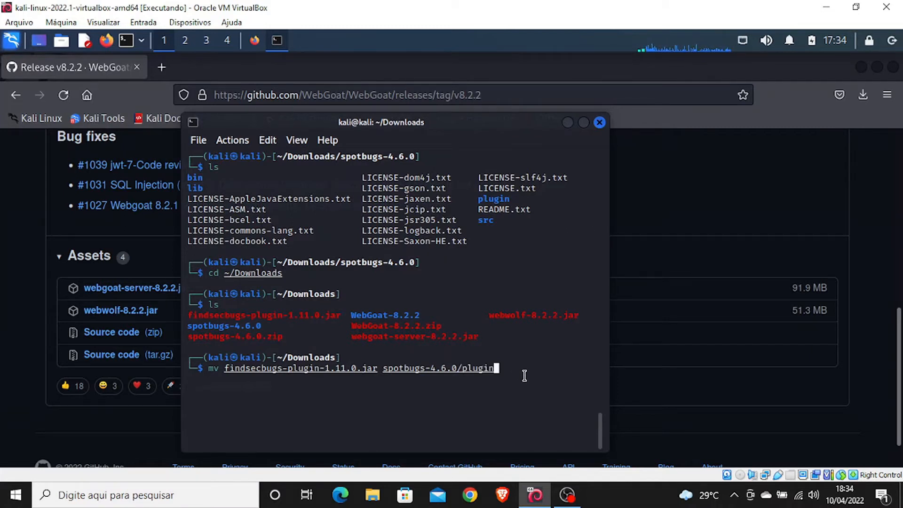
{"action": "key", "text": "Return"}
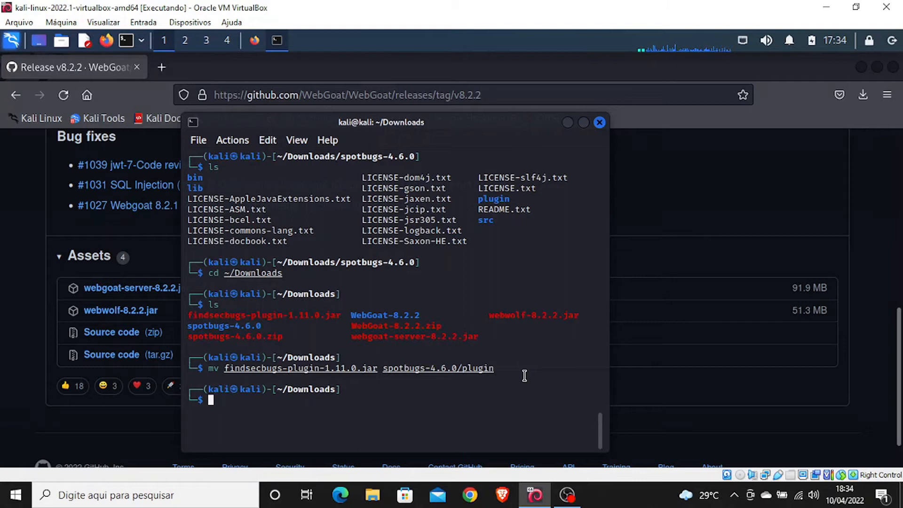
{"action": "type", "text": "./"}
{"action": "key", "text": "Tab"}
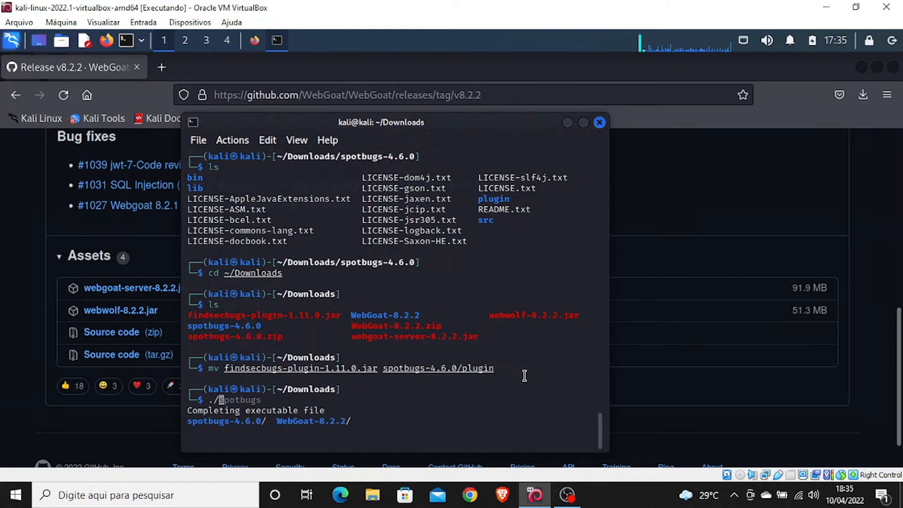
{"action": "type", "text": "spo"}
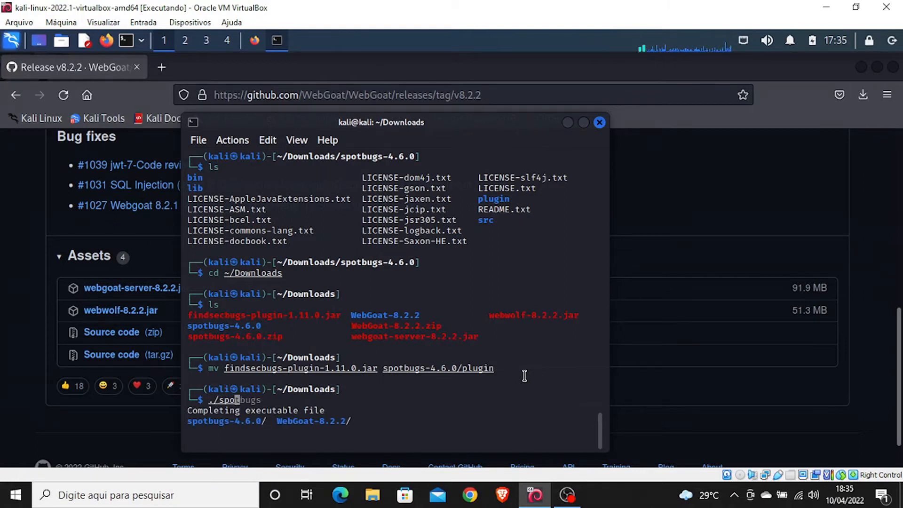
{"action": "key", "text": "Tab"}
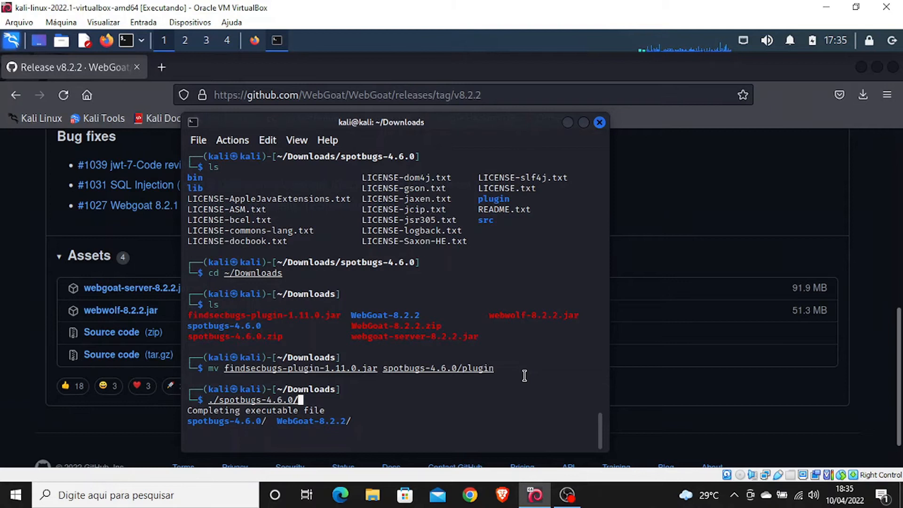
{"action": "key", "text": "BackSpace"}
{"action": "key", "text": "BackSpace"}
{"action": "key", "text": "BackSpace"}
{"action": "key", "text": "BackSpace"}
{"action": "key", "text": "BackSpace"}
{"action": "key", "text": "BackSpace"}
{"action": "key", "text": "BackSpace"}
{"action": "key", "text": "BackSpace"}
{"action": "key", "text": "BackSpace"}
{"action": "key", "text": "BackSpace"}
{"action": "key", "text": "BackSpace"}
{"action": "key", "text": "BackSpace"}
{"action": "key", "text": "BackSpace"}
{"action": "key", "text": "BackSpace"}
{"action": "key", "text": "BackSpace"}
{"action": "key", "text": "BackSpace"}
{"action": "key", "text": "BackSpace"}
Change into the spotbugs-4.6.0 directory, list its contents and enter its bin subdirectory
{"action": "type", "text": "cd sp"}
{"action": "key", "text": "Tab"}
{"action": "key", "text": "BackSpace"}
{"action": "type", "text": "/"}
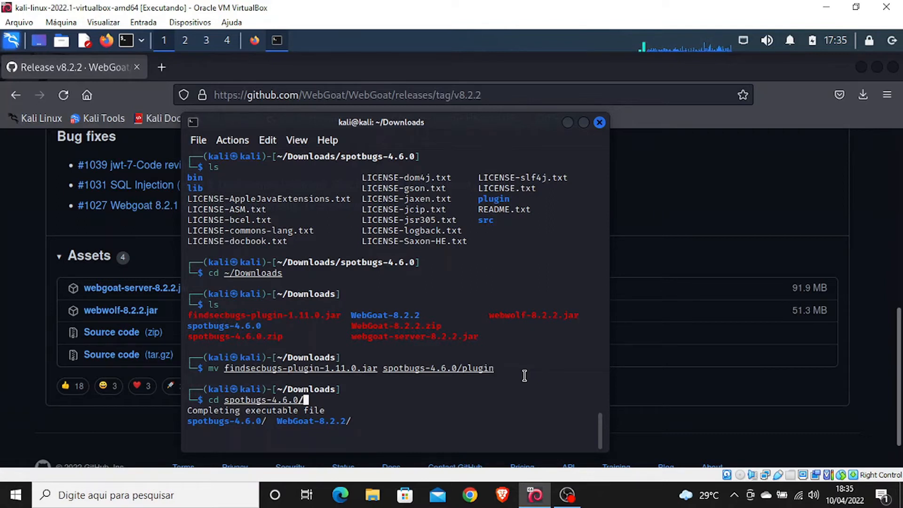
{"action": "key", "text": "Return"}
{"action": "type", "text": "ls"}
{"action": "key", "text": "Return"}
{"action": "type", "text": "cd bin"}
{"action": "key", "text": "Return"}
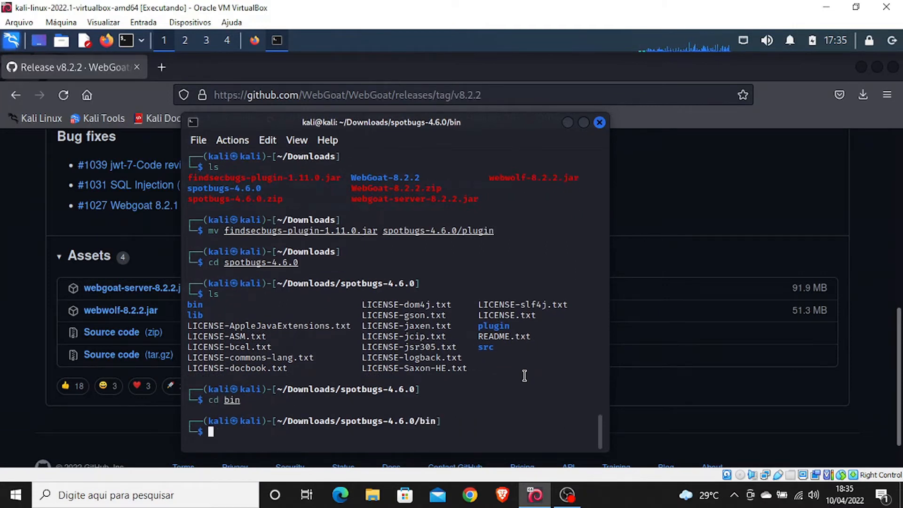
Launch SpotBugs from the bin directory with ./spotbugs
{"action": "type", "text": "./sp"}
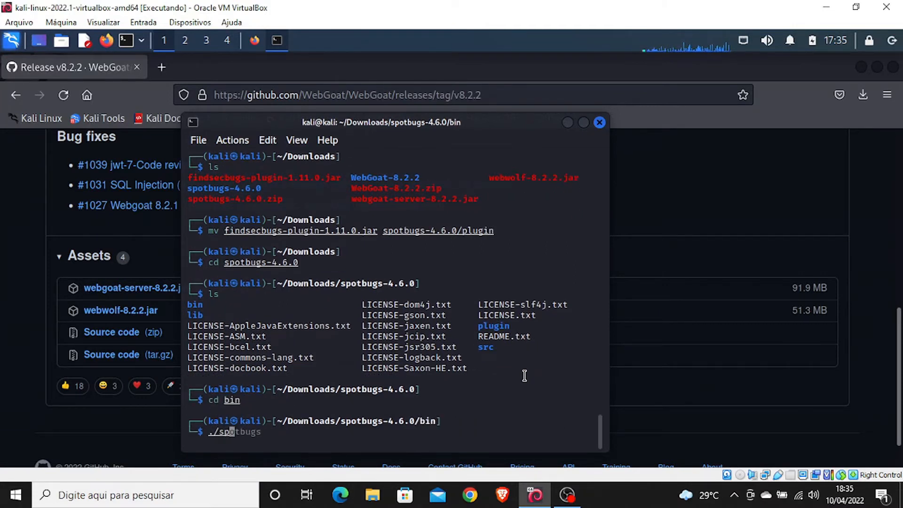
{"action": "type", "text": "otbugs"}
{"action": "key", "text": "Return"}
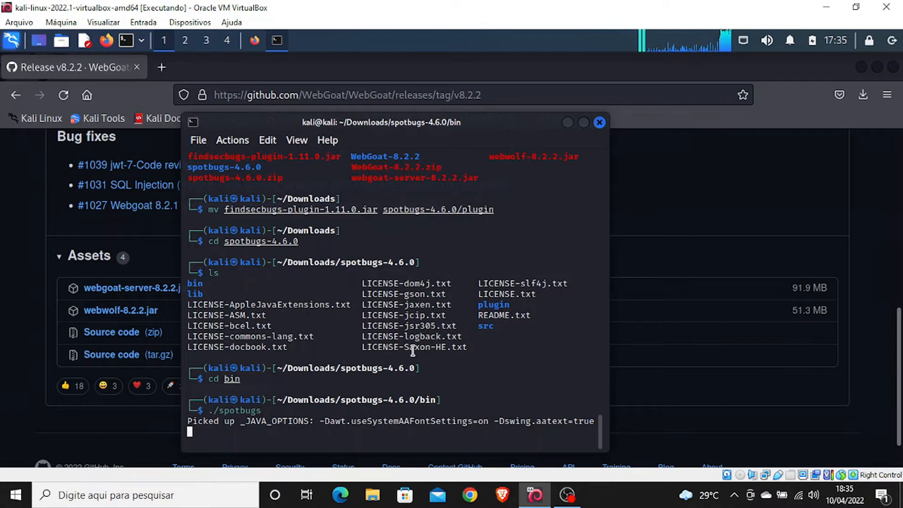
{"action": "left_click_drag", "start_coordinate": [533, 128], "coordinate": [559, 95]}
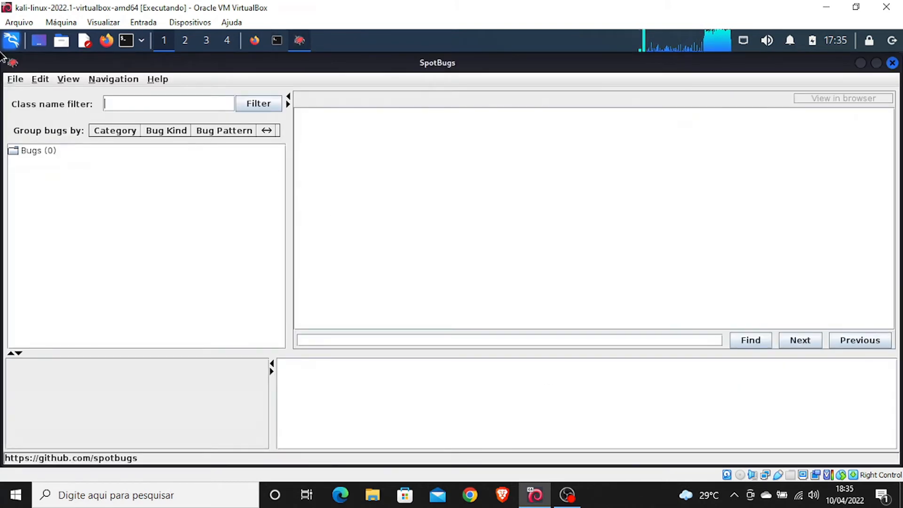
Start a new SpotBugs project and name it "Owasp Webgoat"
{"action": "left_click", "coordinate": [15, 79]}
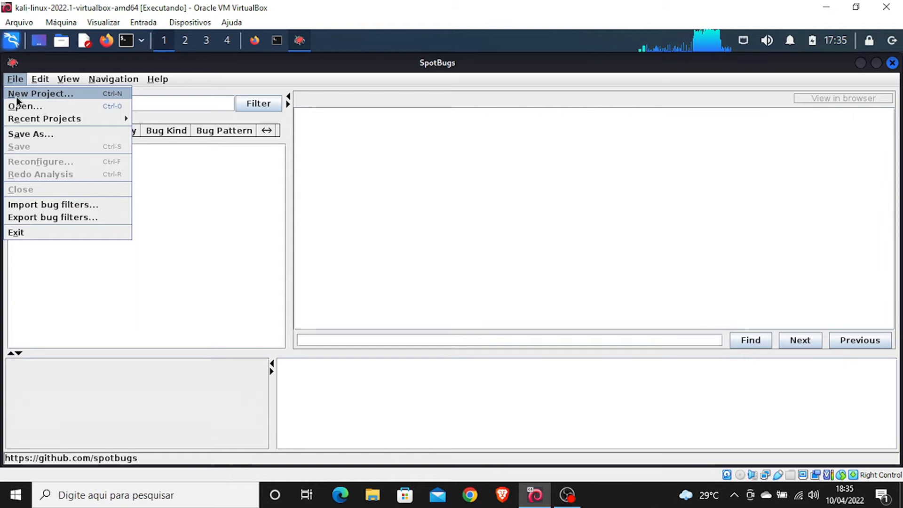
{"action": "left_click", "coordinate": [17, 95]}
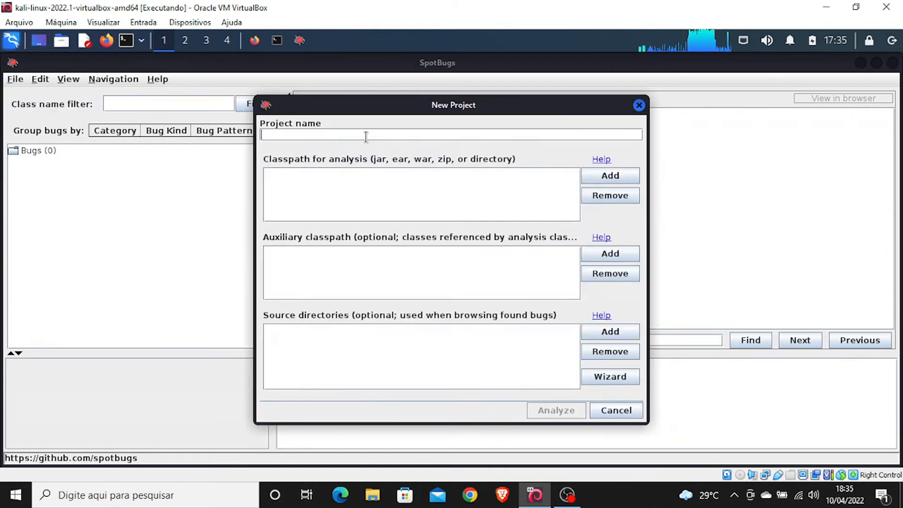
{"action": "type", "text": "Owasp Web"}
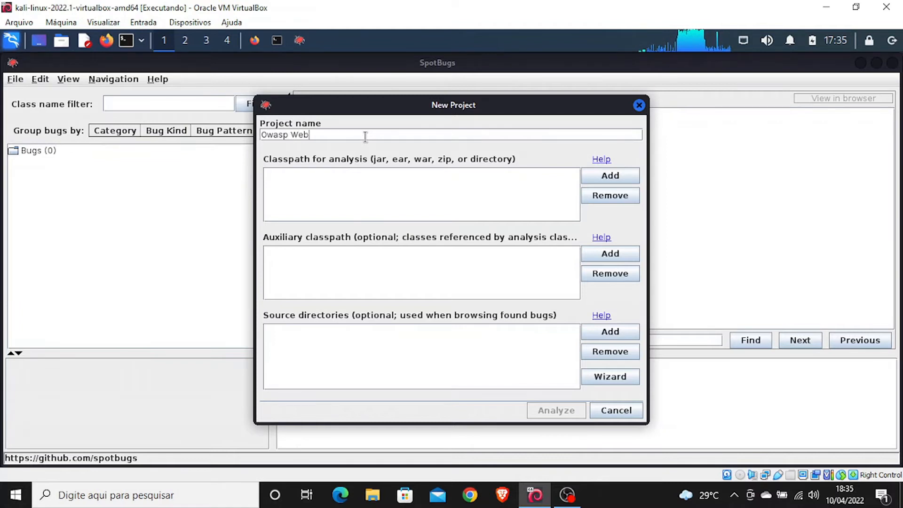
{"action": "type", "text": "goat"}
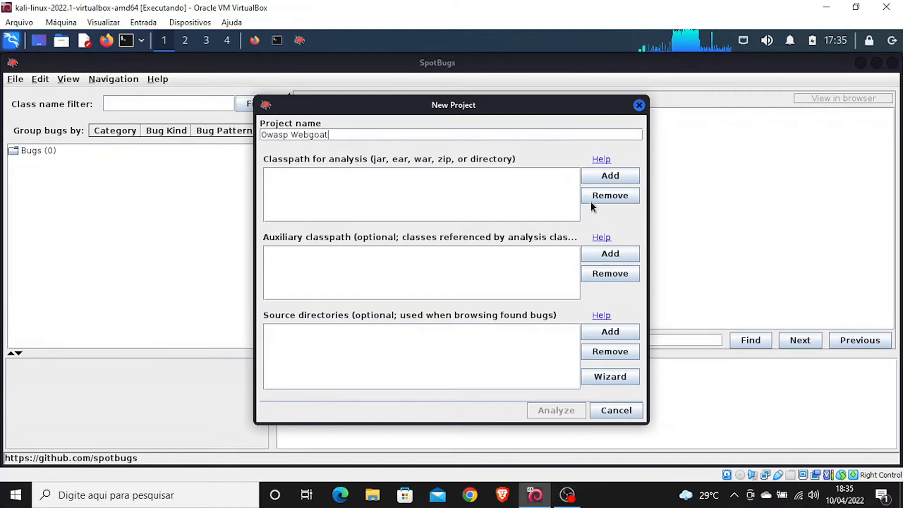
Add webgoat-server-8.2.2.jar from Downloads to the project's classpath for analysis
{"action": "left_click", "coordinate": [618, 179]}
{"action": "left_click_drag", "start_coordinate": [541, 154], "coordinate": [724, 197]}
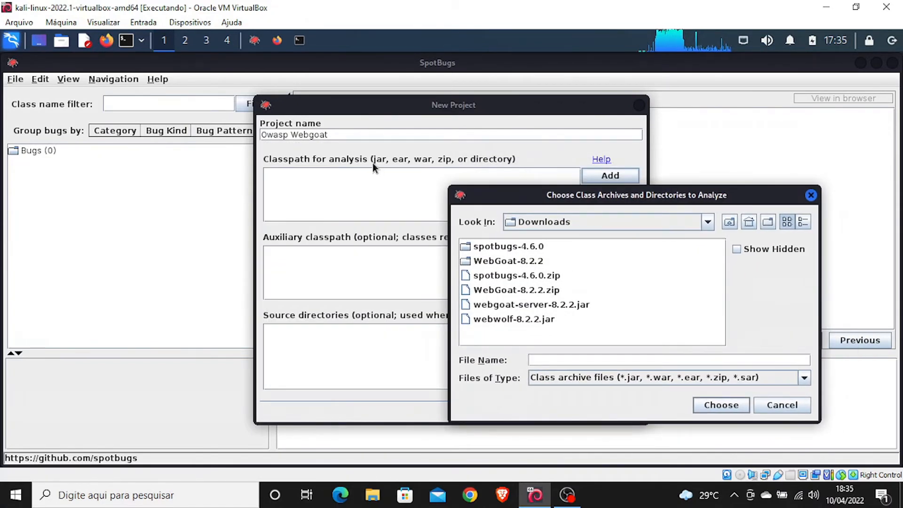
{"action": "left_click_drag", "start_coordinate": [590, 198], "coordinate": [428, 127]}
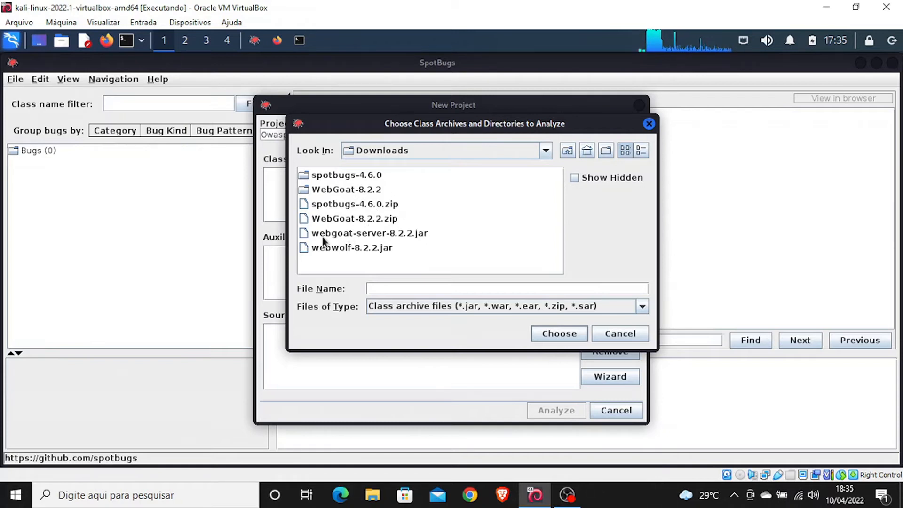
{"action": "left_click", "coordinate": [340, 232]}
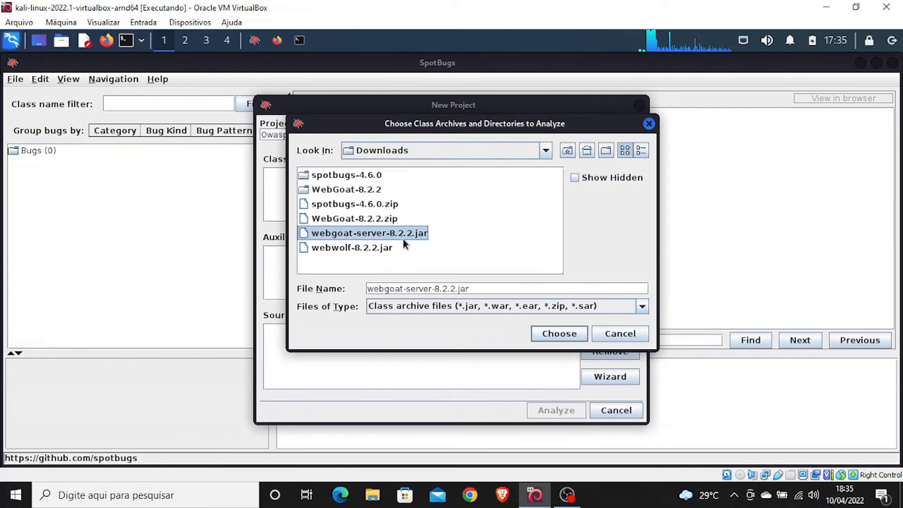
{"action": "left_click", "coordinate": [555, 332]}
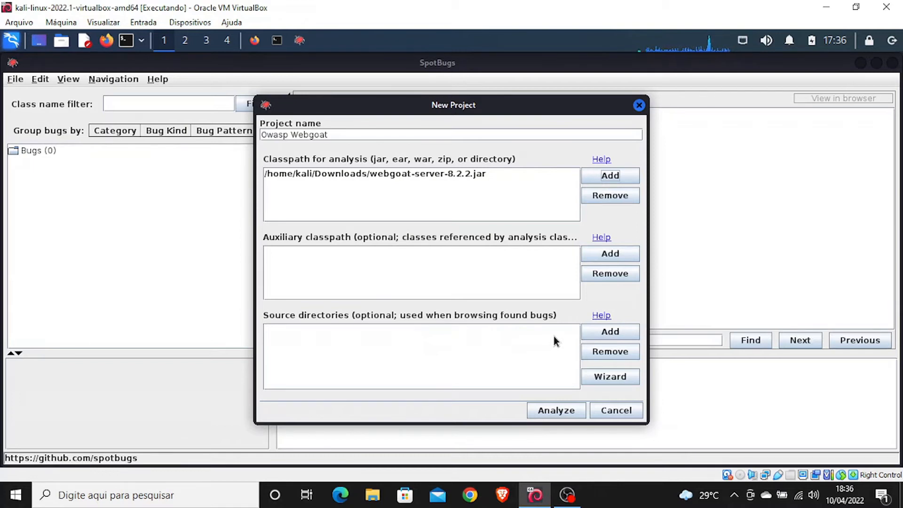
Start adding a source directory and open the WebGoat-8.2.2 folder in Downloads
{"action": "left_click", "coordinate": [606, 331]}
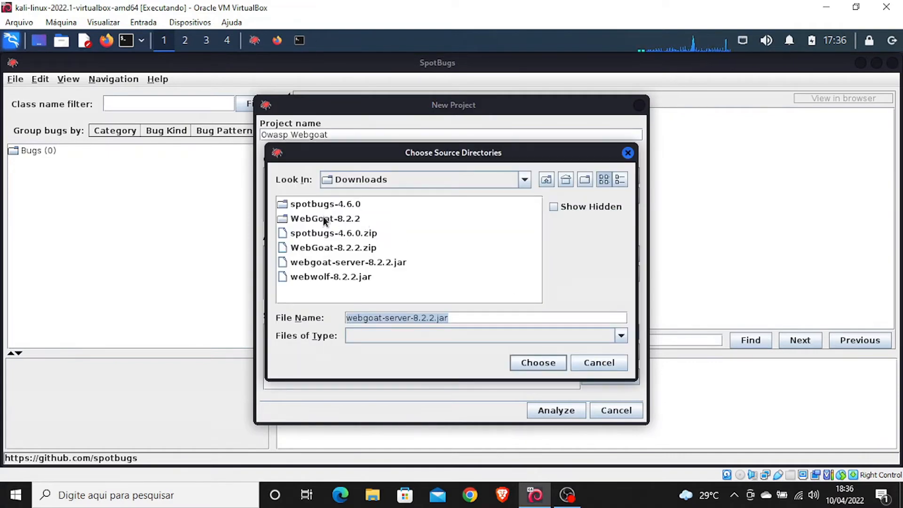
{"action": "left_click", "coordinate": [321, 218]}
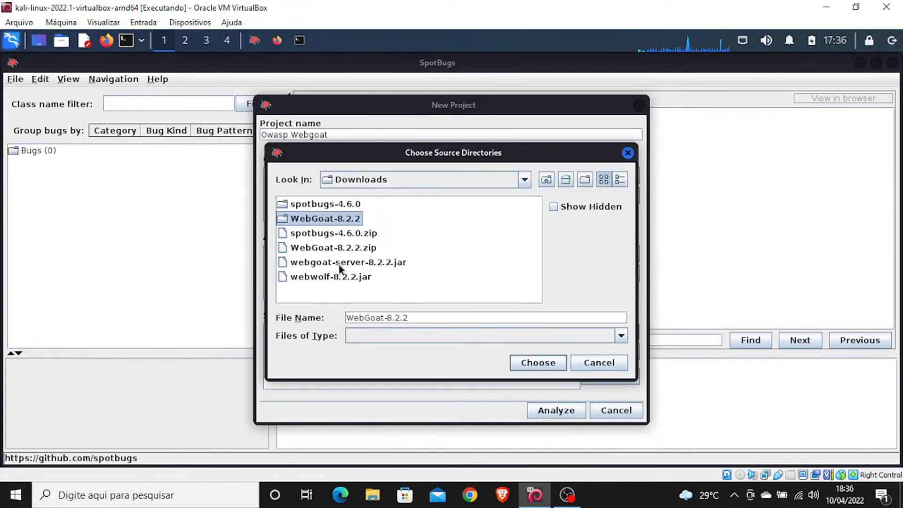
{"action": "left_click", "coordinate": [338, 250]}
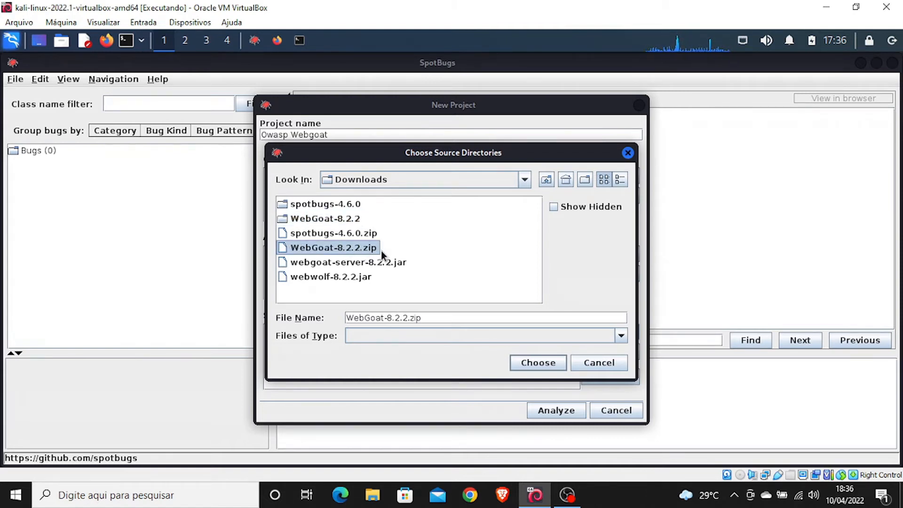
{"action": "left_click", "coordinate": [342, 217]}
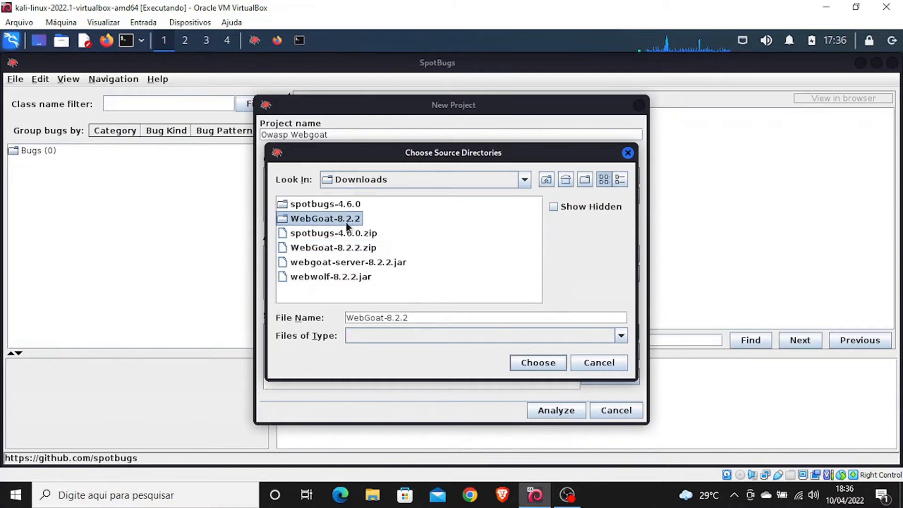
{"action": "left_click", "coordinate": [337, 219]}
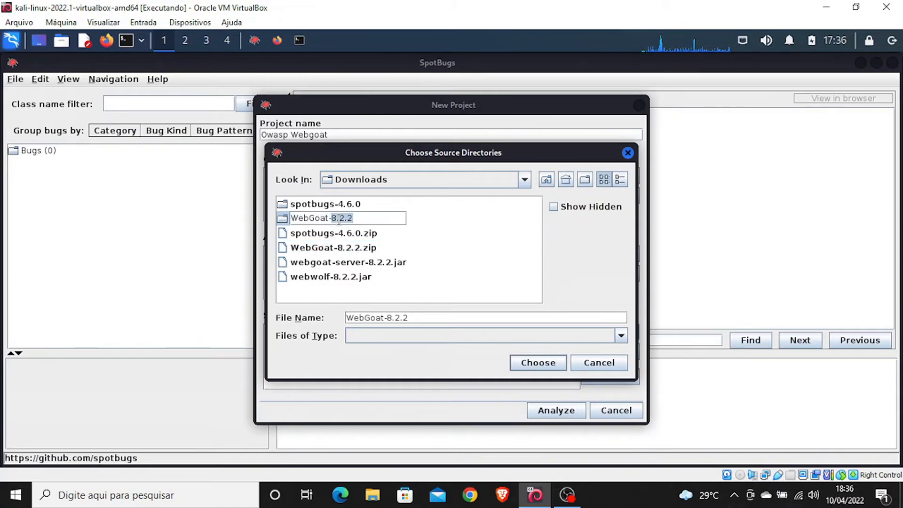
{"action": "left_click", "coordinate": [332, 233]}
{"action": "double_click", "coordinate": [319, 220]}
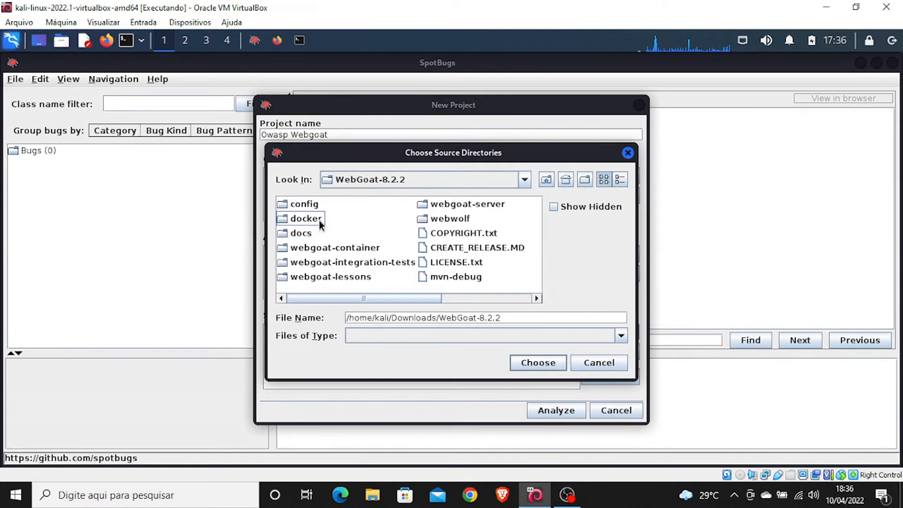
{"action": "left_click", "coordinate": [456, 205]}
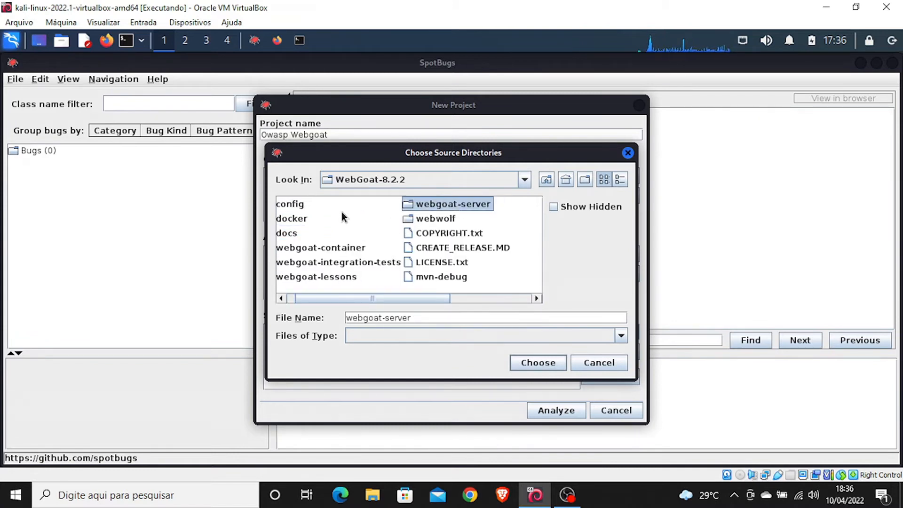
{"action": "left_click_drag", "start_coordinate": [312, 298], "coordinate": [301, 298]}
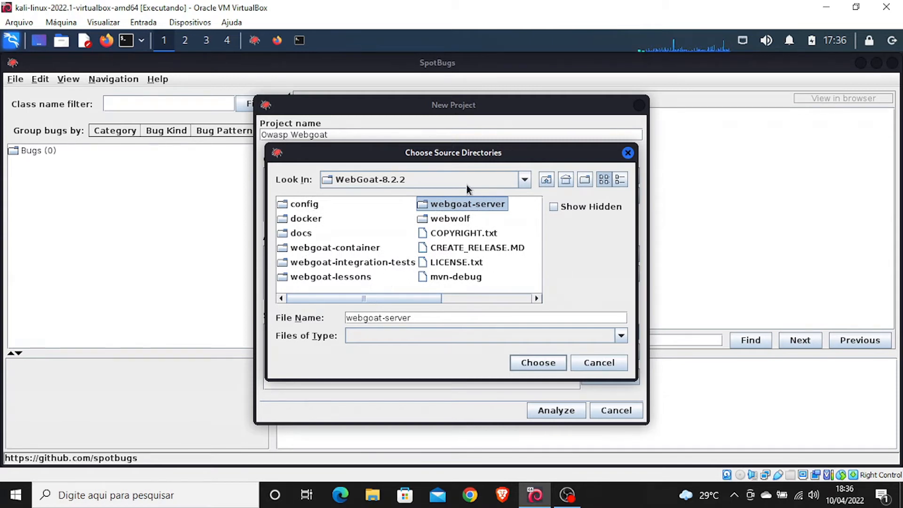
{"action": "left_click_drag", "start_coordinate": [487, 151], "coordinate": [674, 119]}
{"action": "left_click_drag", "start_coordinate": [539, 98], "coordinate": [506, 100]}
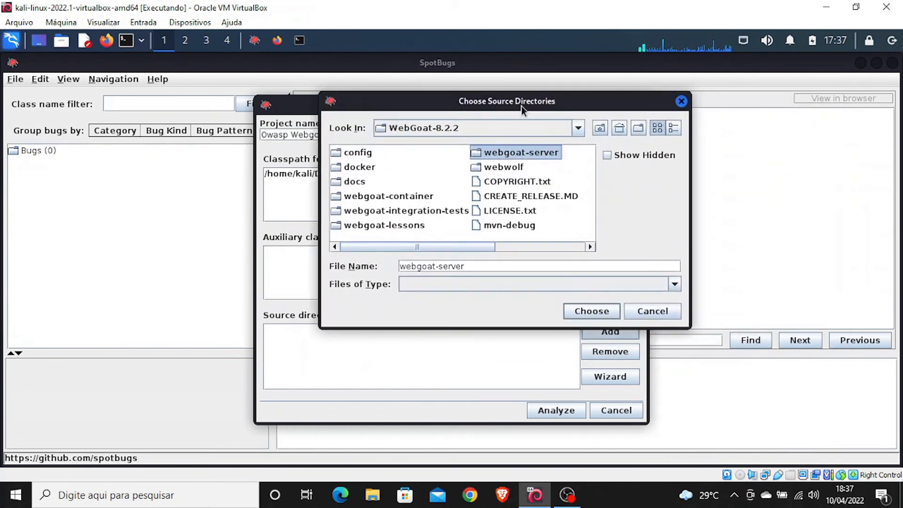
Open the src folder inside webgoat-container in the source directory chooser
{"action": "left_click", "coordinate": [387, 198]}
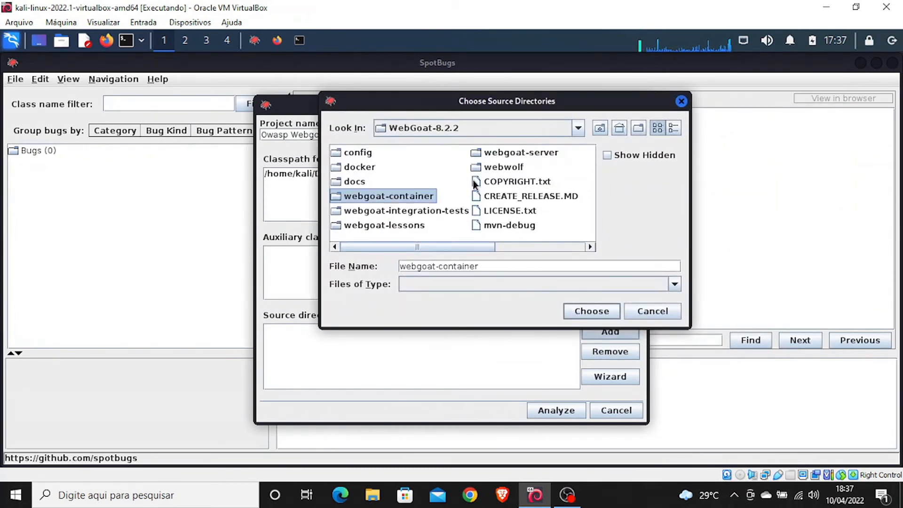
{"action": "left_click", "coordinate": [515, 153]}
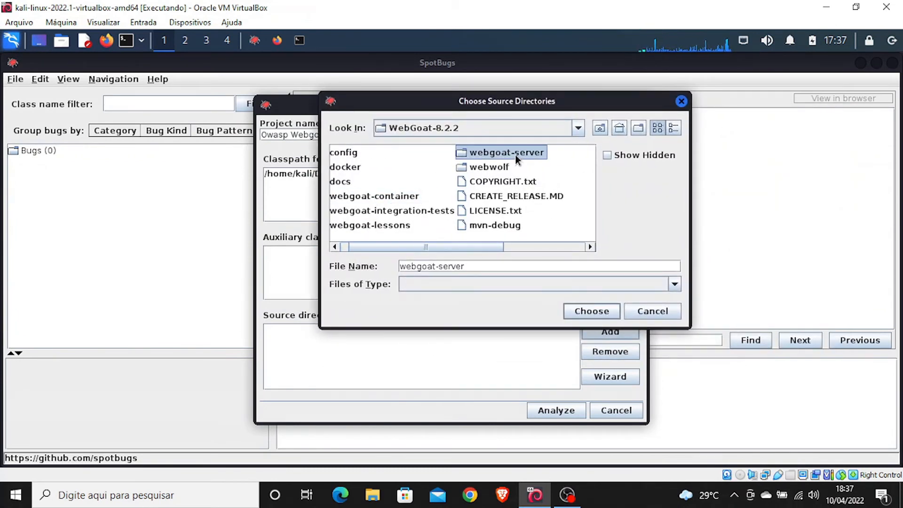
{"action": "double_click", "coordinate": [359, 194]}
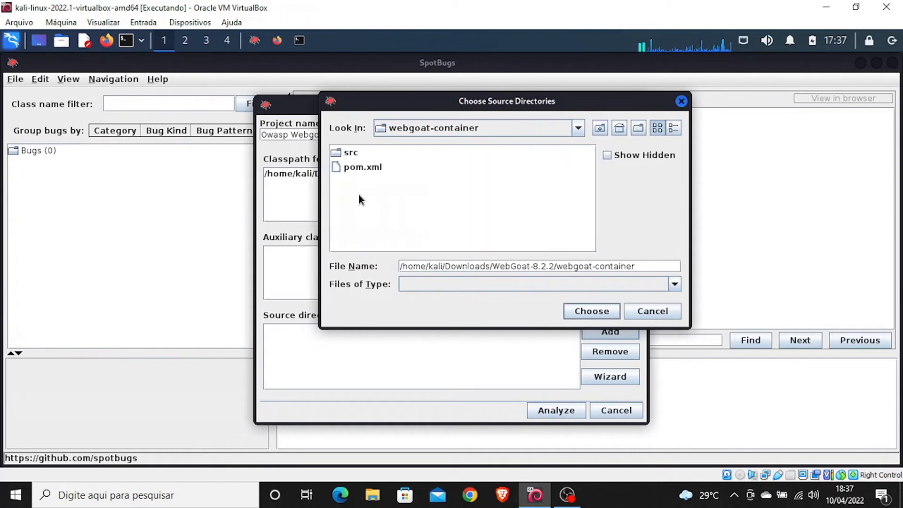
{"action": "left_click", "coordinate": [352, 151]}
{"action": "double_click", "coordinate": [351, 151]}
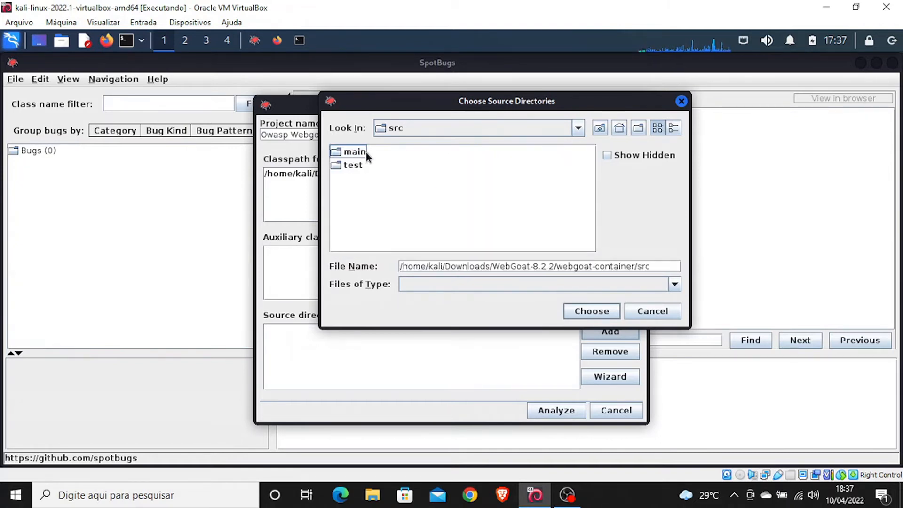
Examine the contents of main/java/org/owasp/webgoat under webgoat-container and return to the src folder
{"action": "double_click", "coordinate": [357, 152]}
{"action": "double_click", "coordinate": [345, 149]}
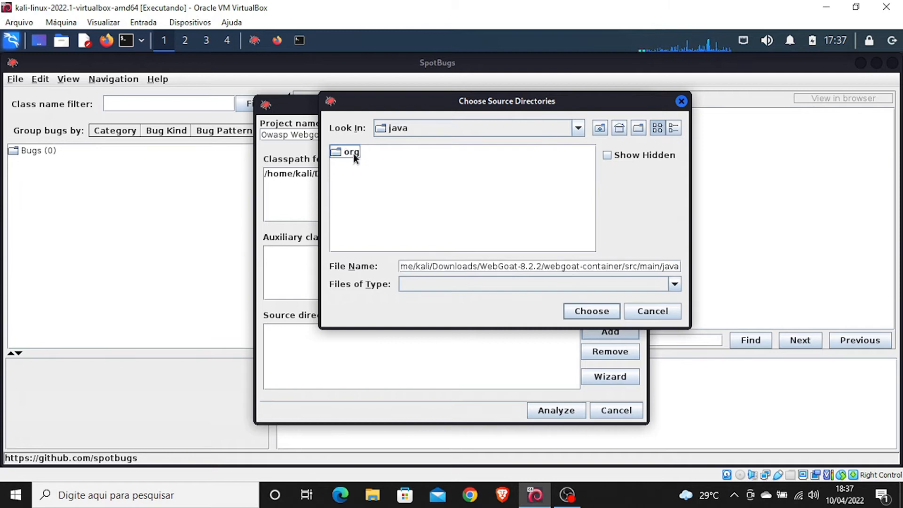
{"action": "double_click", "coordinate": [353, 154]}
{"action": "double_click", "coordinate": [359, 155]}
{"action": "double_click", "coordinate": [359, 155]}
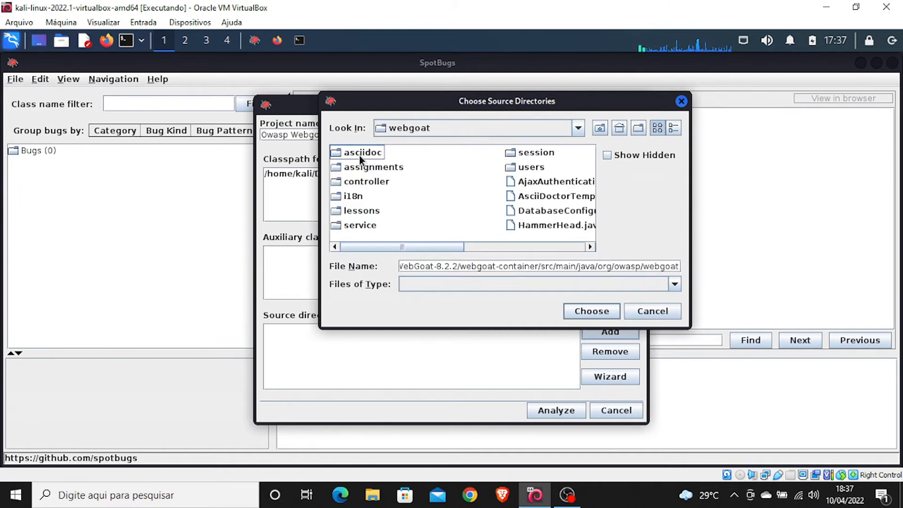
{"action": "left_click_drag", "start_coordinate": [446, 243], "coordinate": [417, 244]}
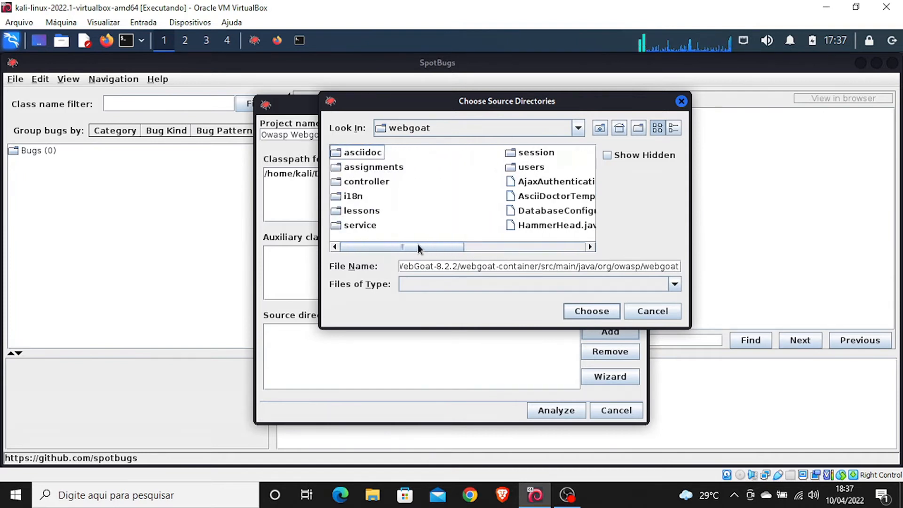
{"action": "left_click", "coordinate": [599, 127]}
{"action": "left_click", "coordinate": [600, 127]}
{"action": "left_click", "coordinate": [600, 127]}
{"action": "left_click", "coordinate": [600, 127]}
{"action": "left_click", "coordinate": [600, 126]}
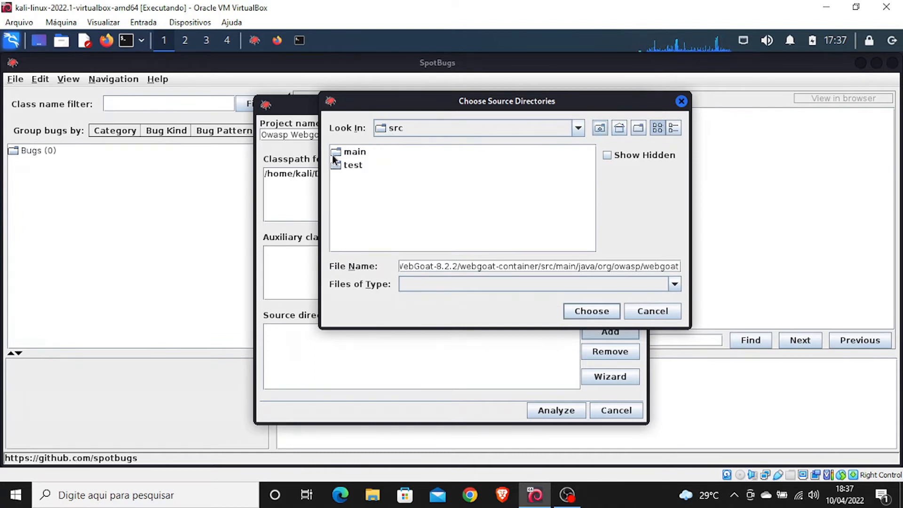
Add the java folder in webgoat-container/src/main as a source directory of the project
{"action": "double_click", "coordinate": [350, 152]}
{"action": "left_click", "coordinate": [350, 154]}
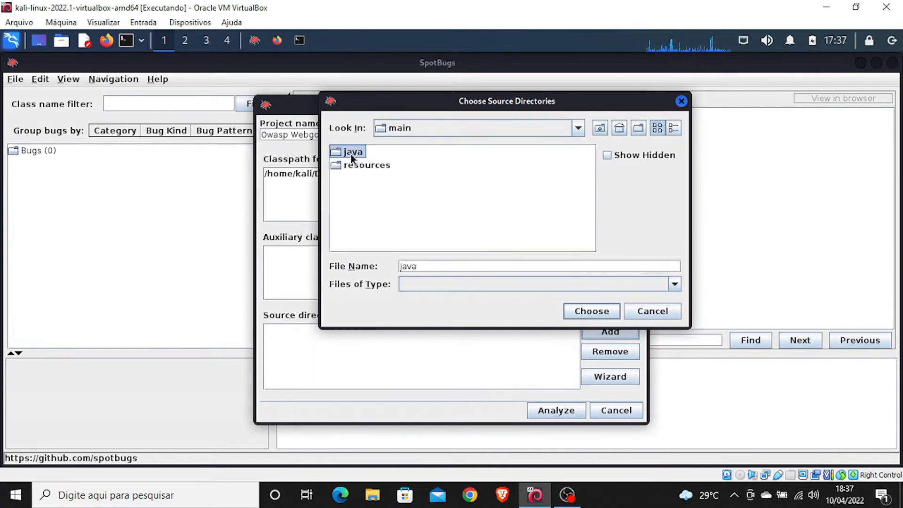
{"action": "left_click", "coordinate": [356, 165]}
{"action": "left_click", "coordinate": [348, 154]}
{"action": "double_click", "coordinate": [348, 154]}
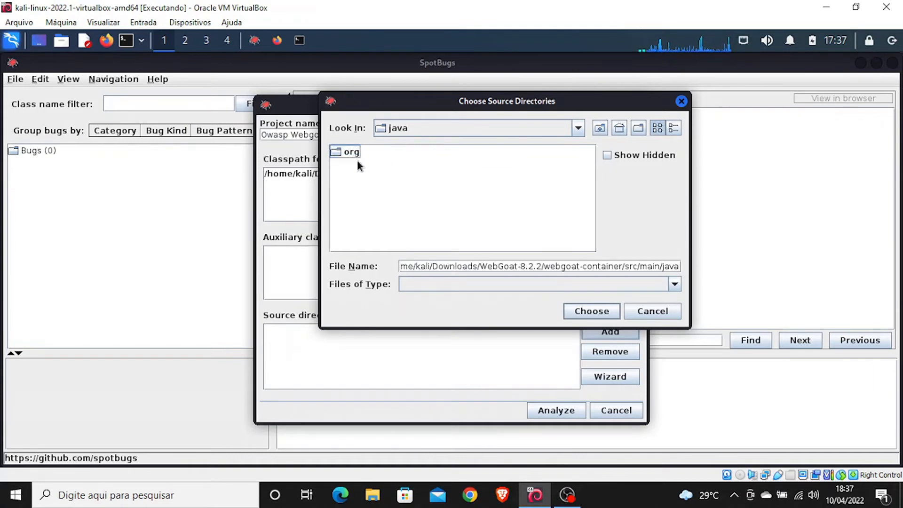
{"action": "left_click", "coordinate": [350, 153]}
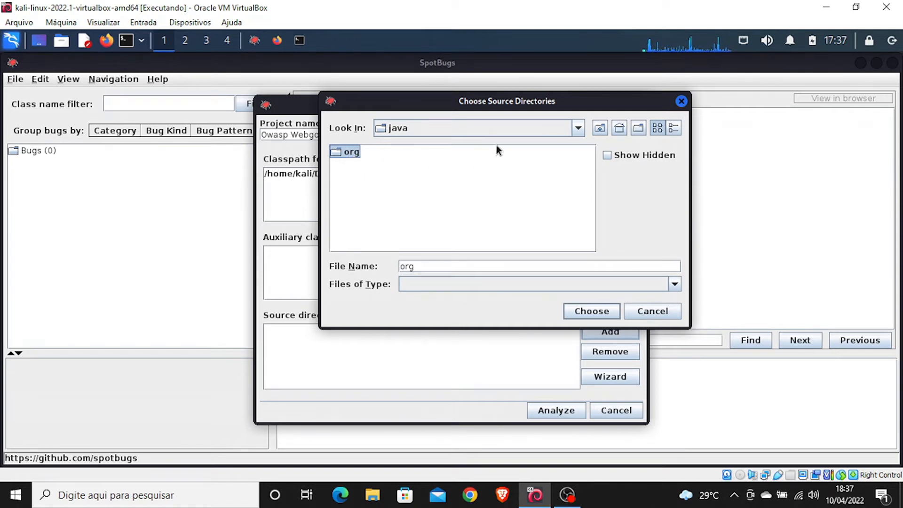
{"action": "left_click", "coordinate": [602, 129]}
{"action": "left_click", "coordinate": [353, 151]}
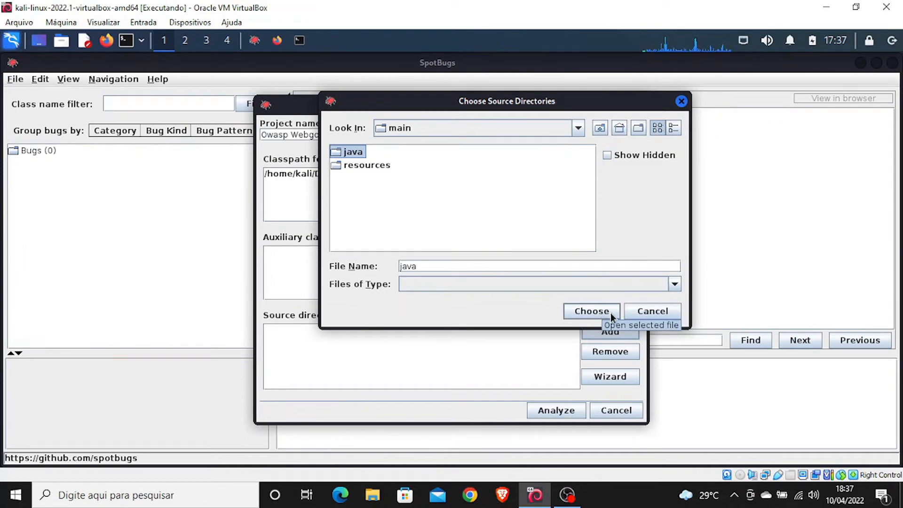
{"action": "left_click", "coordinate": [358, 152]}
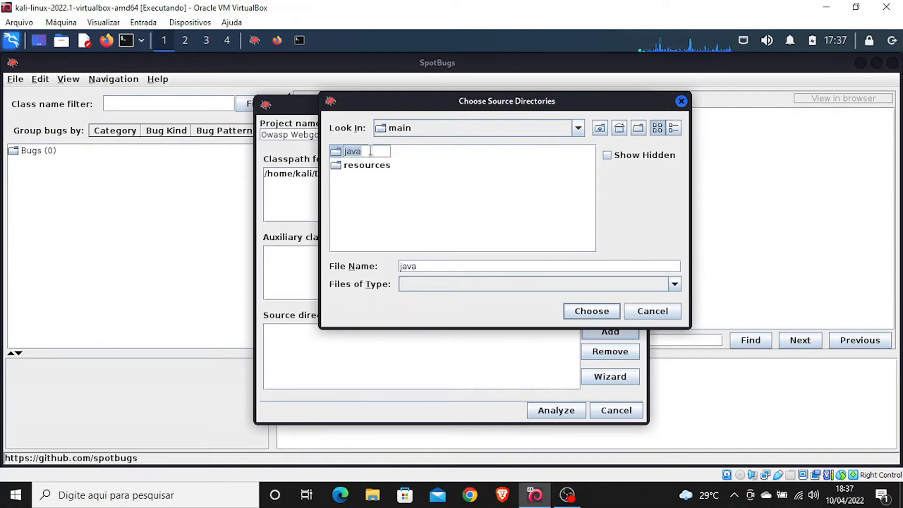
{"action": "left_click", "coordinate": [400, 164]}
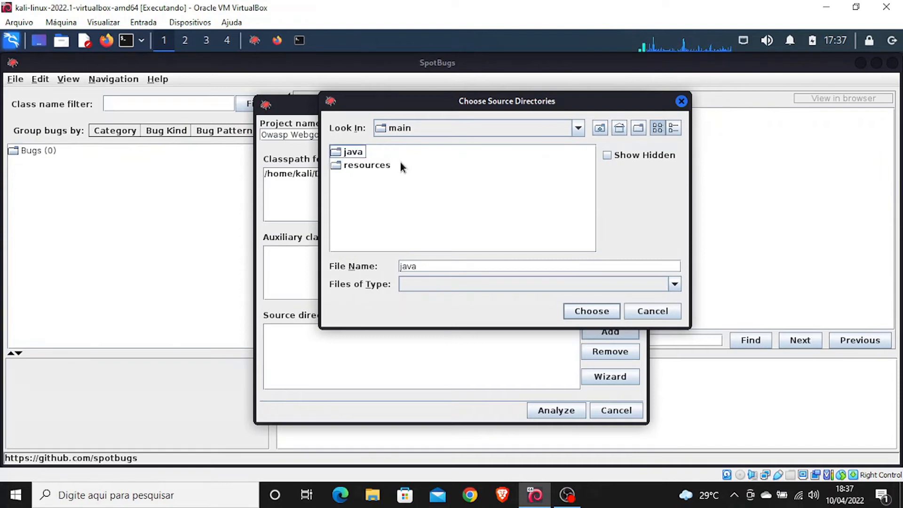
{"action": "left_click", "coordinate": [577, 308]}
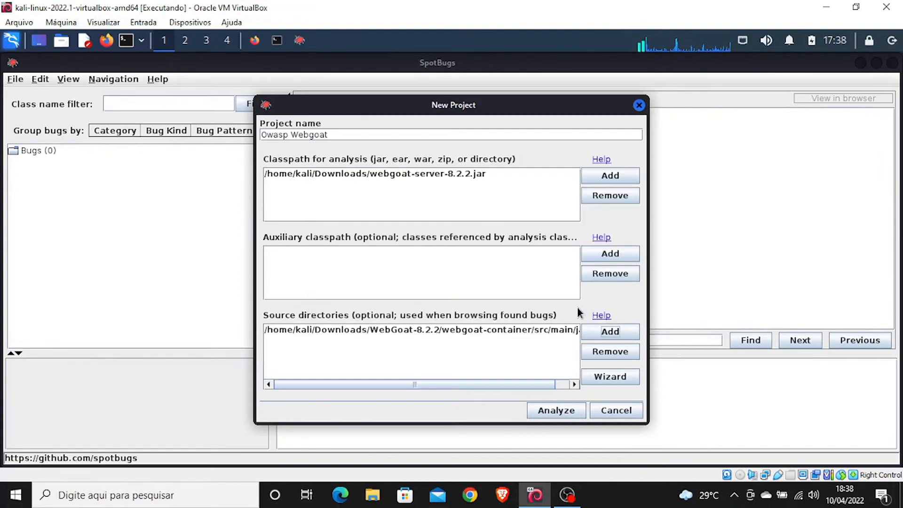
Add the java folder in WebGoat-8.2.2/webgoat-server/src/main as a second source directory
{"action": "left_click", "coordinate": [607, 332]}
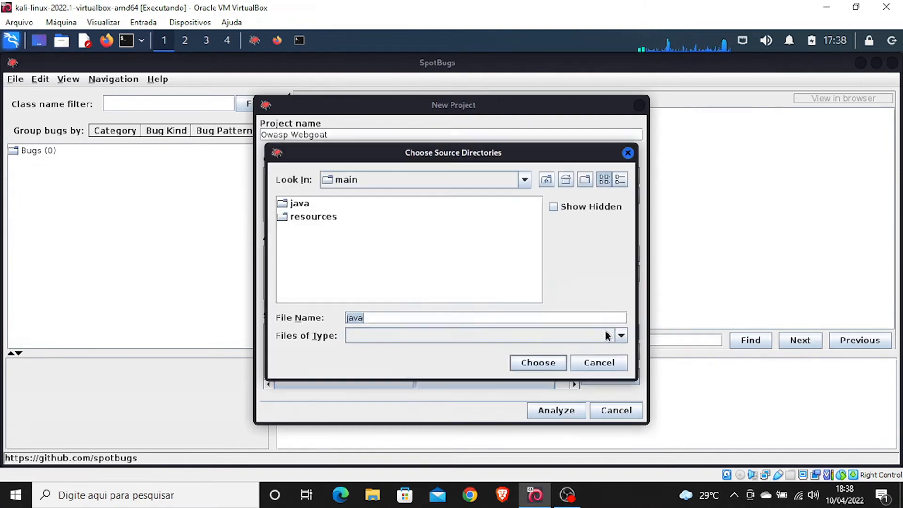
{"action": "left_click", "coordinate": [546, 182]}
{"action": "left_click", "coordinate": [546, 182]}
{"action": "left_click", "coordinate": [546, 182]}
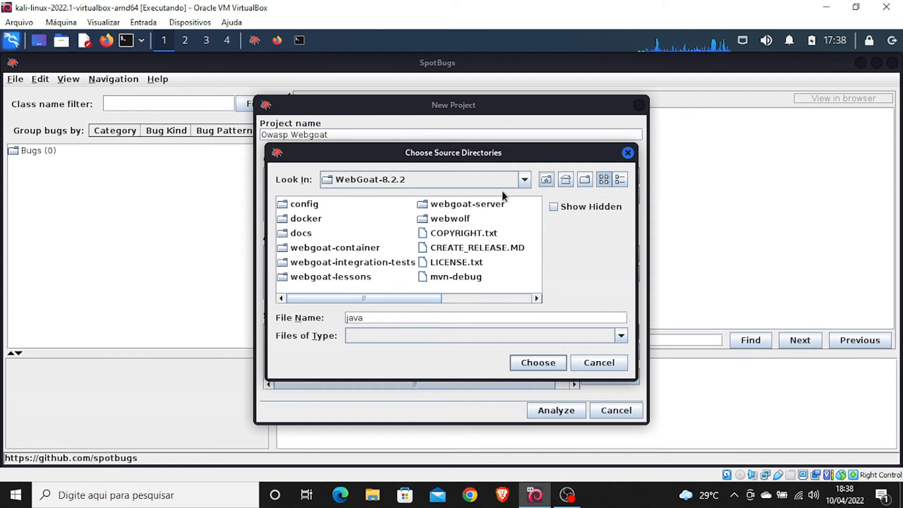
{"action": "double_click", "coordinate": [478, 205]}
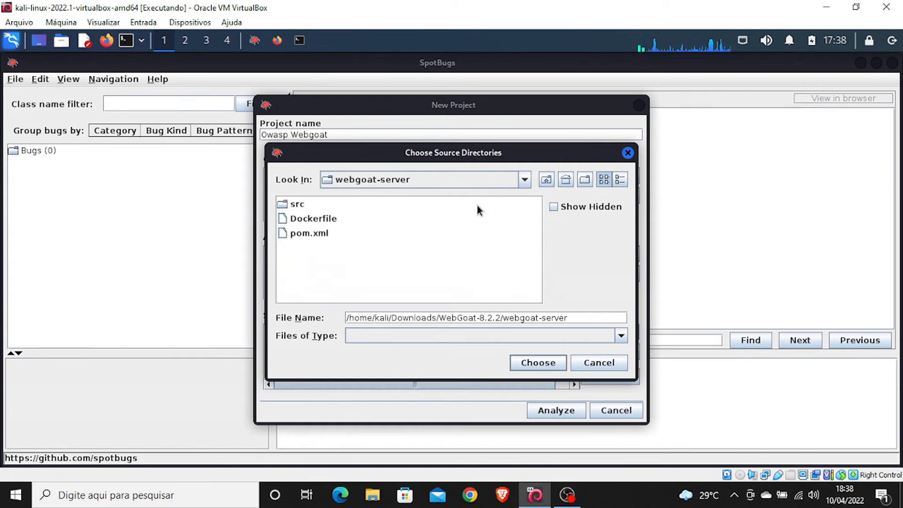
{"action": "double_click", "coordinate": [291, 206]}
{"action": "double_click", "coordinate": [293, 207]}
{"action": "left_click", "coordinate": [302, 204]}
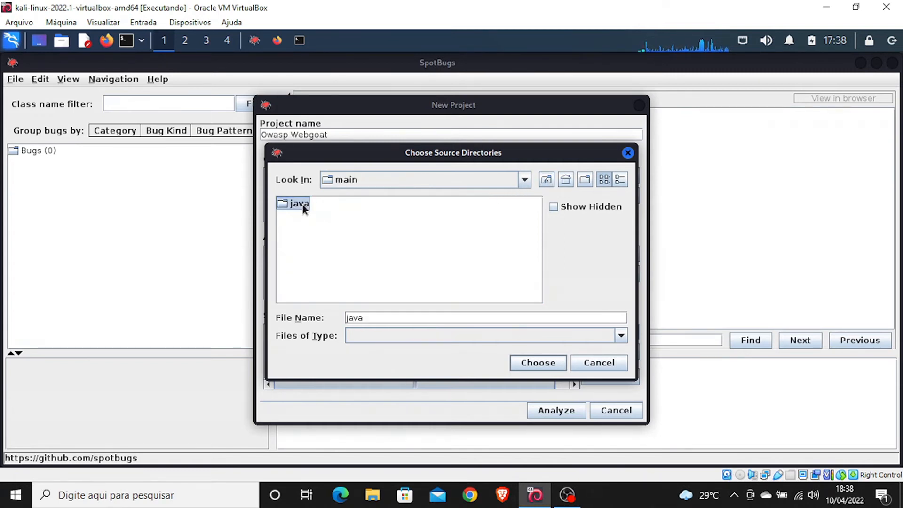
{"action": "left_click", "coordinate": [540, 363]}
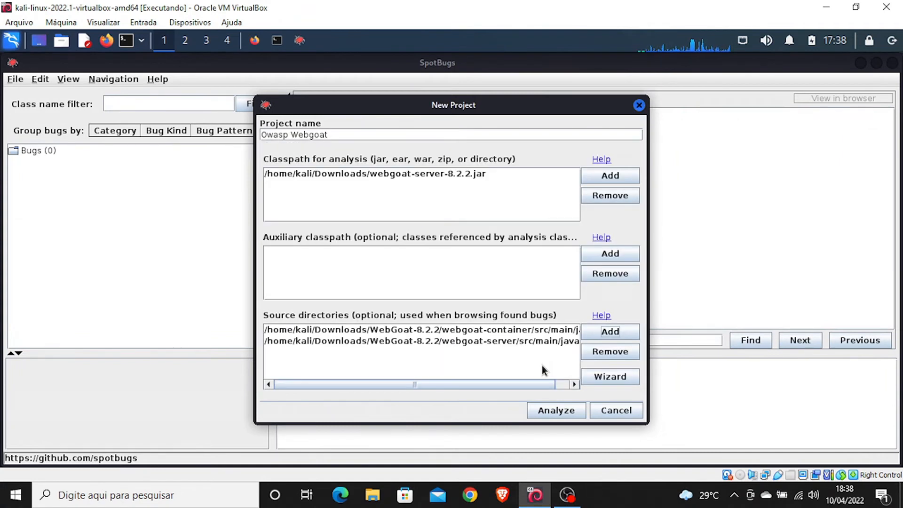
Run the analysis of the Owasp Webgoat project and dismiss the analysis errors report
{"action": "left_click", "coordinate": [553, 411]}
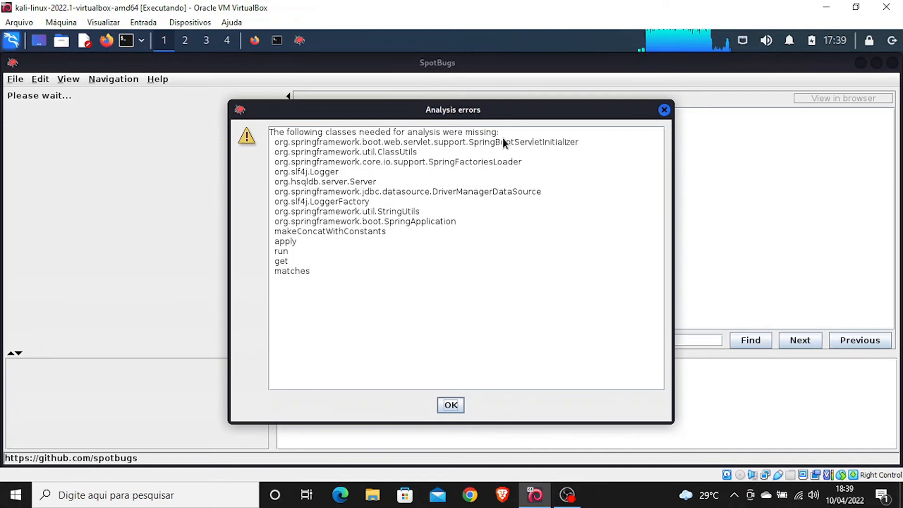
{"action": "left_click", "coordinate": [451, 405]}
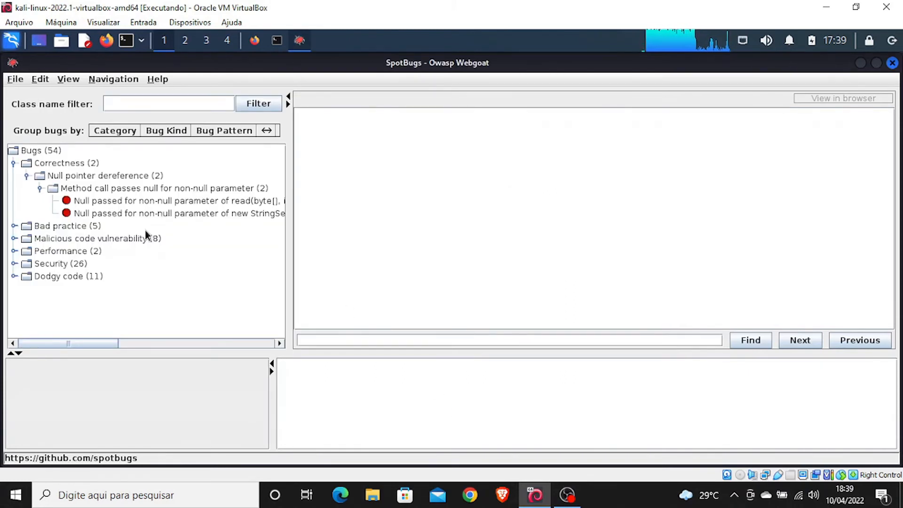
Collapse the Correctness category in the bug tree and expand the Security category to list its bug kinds
{"action": "left_click", "coordinate": [13, 163]}
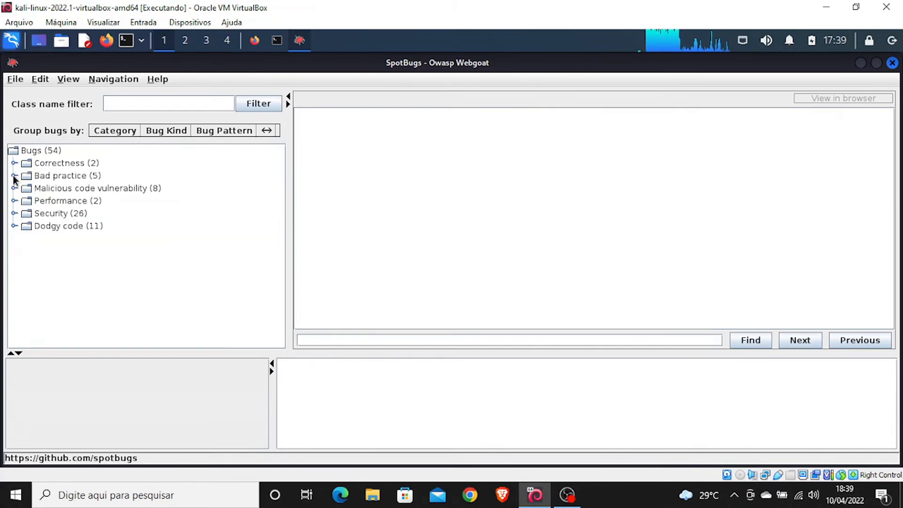
{"action": "left_click", "coordinate": [14, 176]}
{"action": "left_click", "coordinate": [14, 175]}
{"action": "left_click", "coordinate": [14, 163]}
{"action": "left_click", "coordinate": [15, 163]}
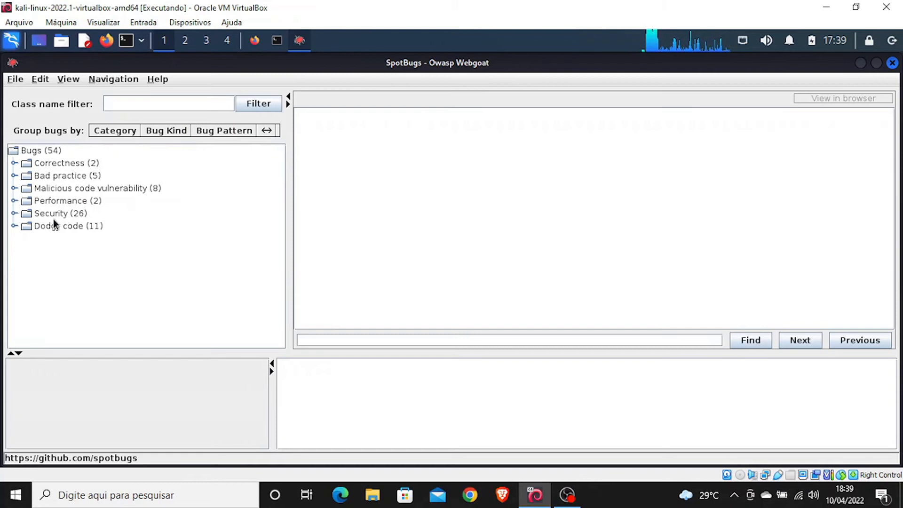
{"action": "left_click", "coordinate": [14, 213]}
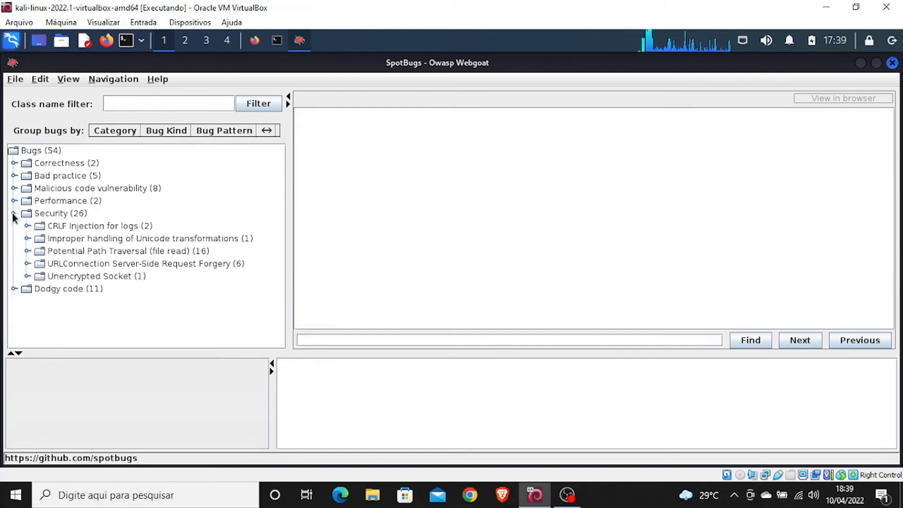
{"action": "left_click", "coordinate": [49, 216]}
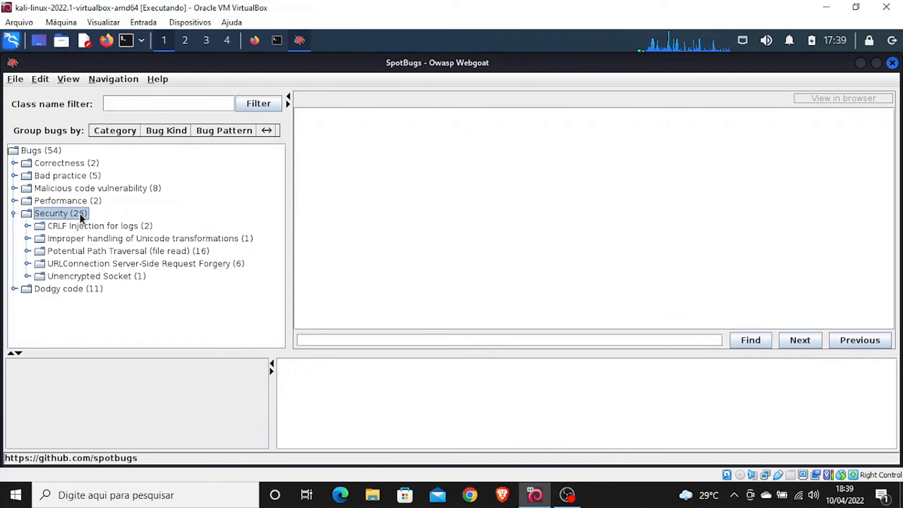
Review both findings under Potential CRLF Injection for logs, enlarging the details and description area for reading
{"action": "left_click", "coordinate": [28, 227]}
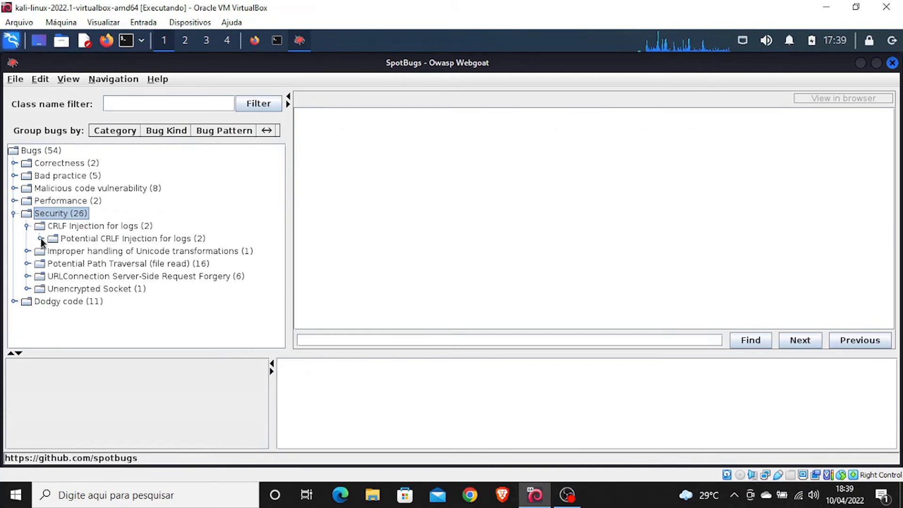
{"action": "left_click", "coordinate": [40, 238]}
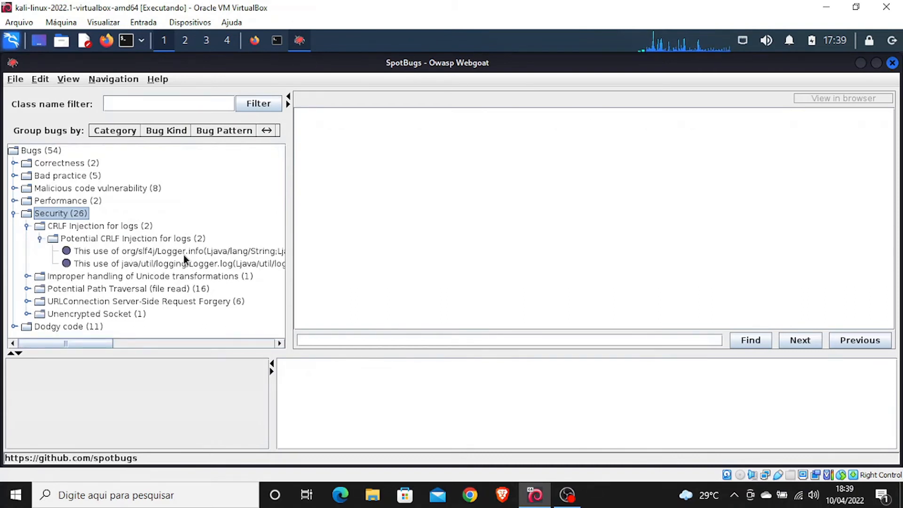
{"action": "left_click", "coordinate": [198, 254]}
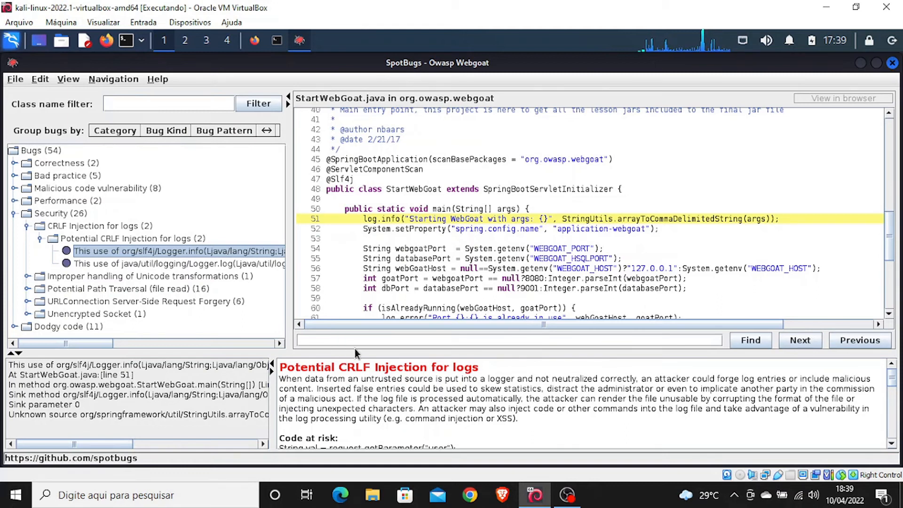
{"action": "left_click_drag", "start_coordinate": [349, 348], "coordinate": [350, 330]}
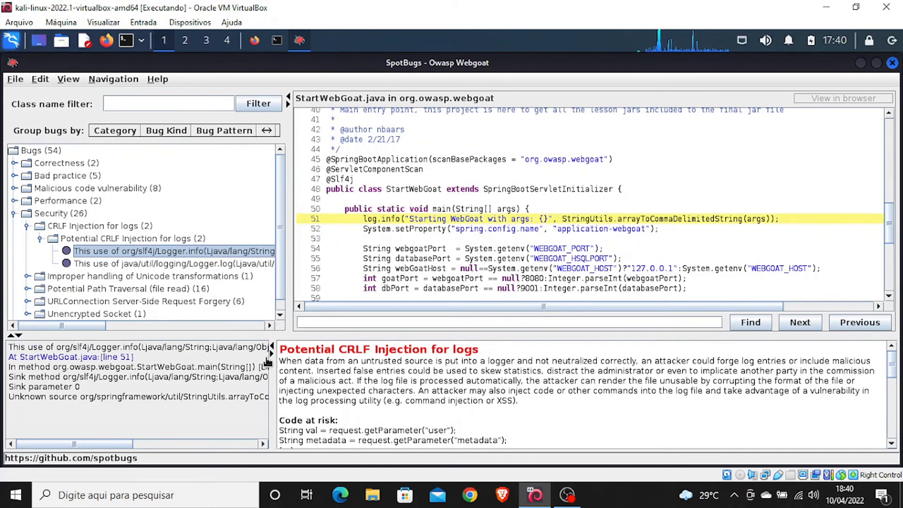
{"action": "left_click_drag", "start_coordinate": [269, 362], "coordinate": [287, 363]}
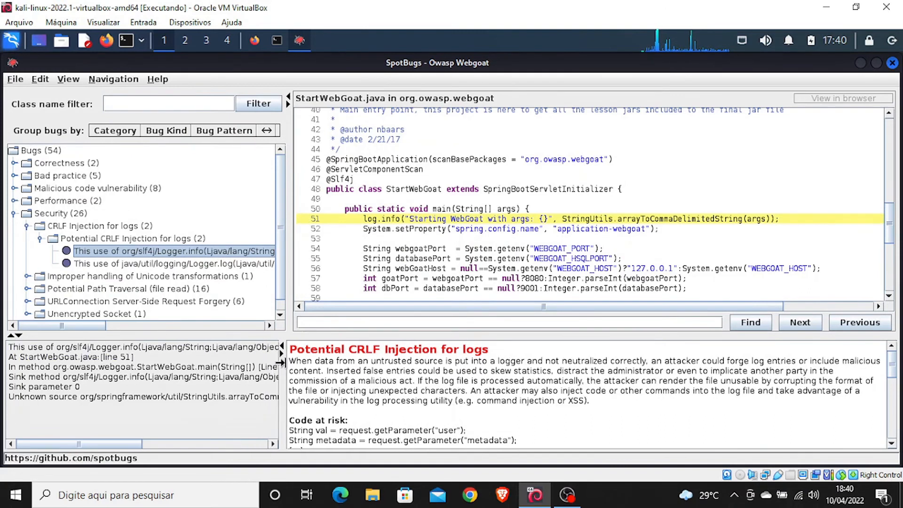
{"action": "left_click", "coordinate": [225, 264]}
{"action": "left_click_drag", "start_coordinate": [279, 254], "coordinate": [279, 272]}
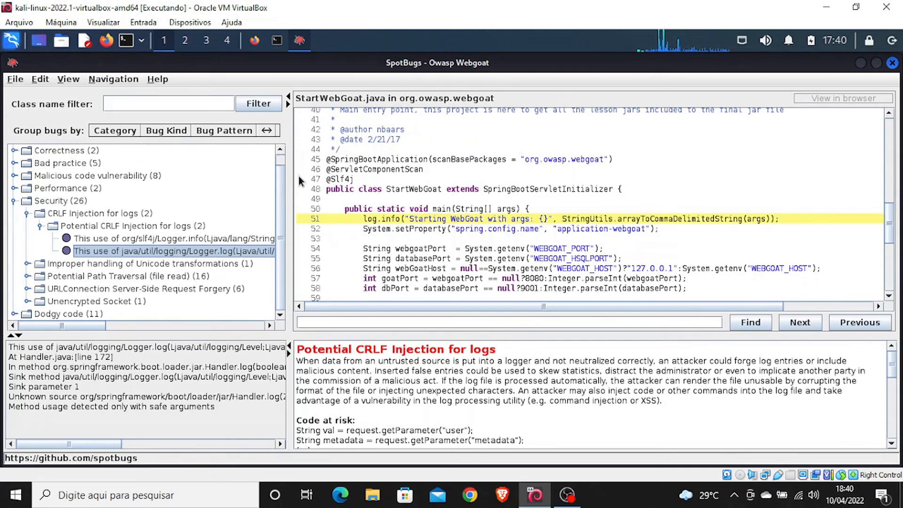
Collapse the Potential CRLF Injection for logs group and show the details of the Improper handling of Unicode transformations finding
{"action": "left_click", "coordinate": [41, 227]}
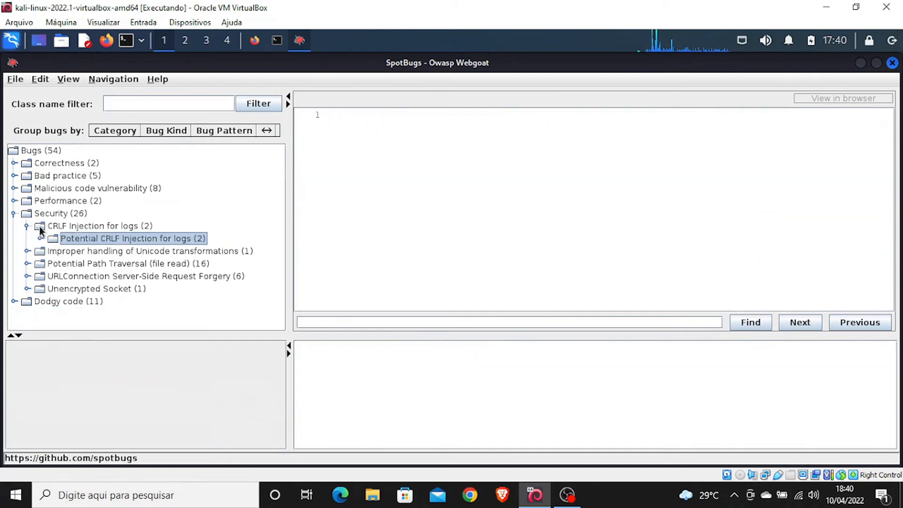
{"action": "left_click", "coordinate": [27, 251]}
{"action": "left_click", "coordinate": [40, 263]}
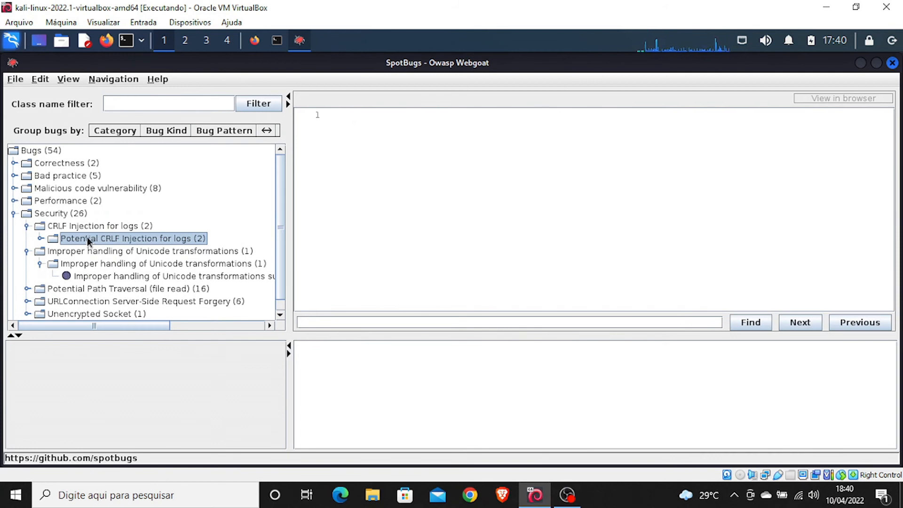
{"action": "left_click", "coordinate": [41, 264]}
{"action": "left_click", "coordinate": [41, 263]}
{"action": "left_click", "coordinate": [178, 276]}
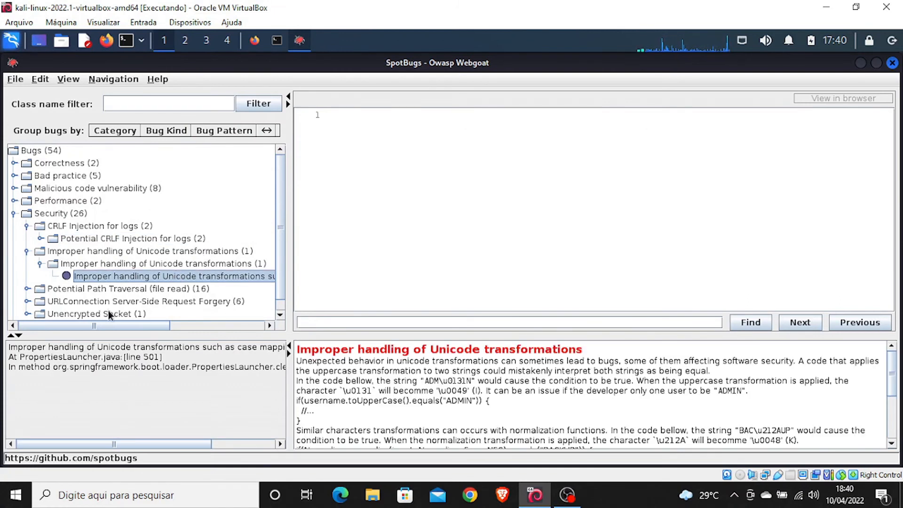
Expand Potential Path Traversal (file read) down to its individual findings and show the first finding's details
{"action": "scroll", "coordinate": [282, 249], "scroll_direction": "down", "scroll_amount": 1}
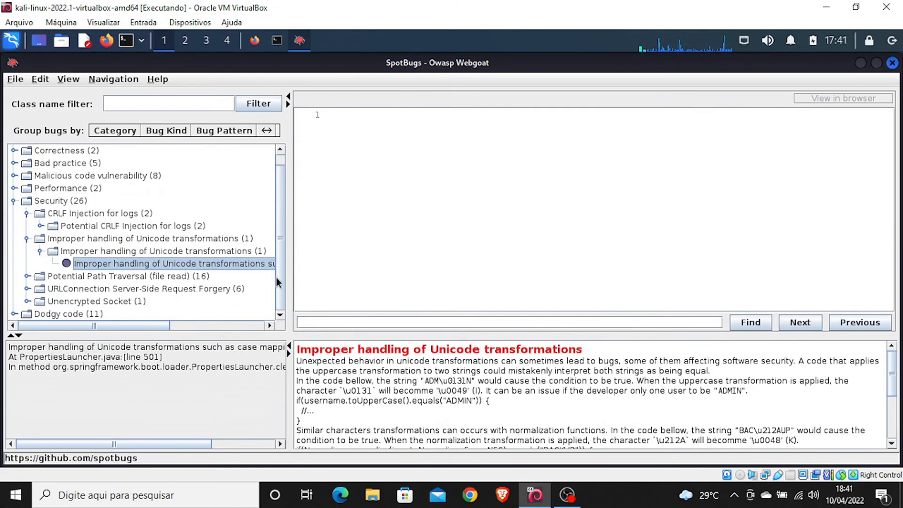
{"action": "left_click", "coordinate": [27, 277]}
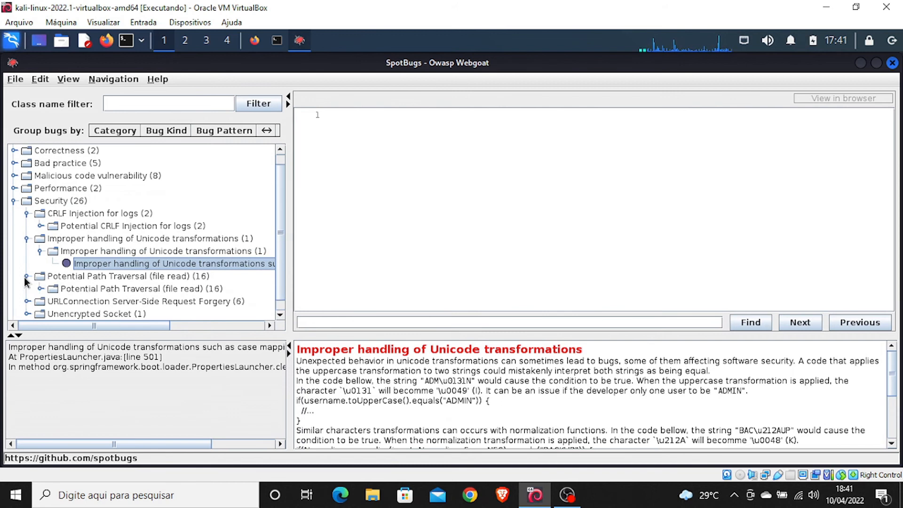
{"action": "left_click", "coordinate": [40, 289]}
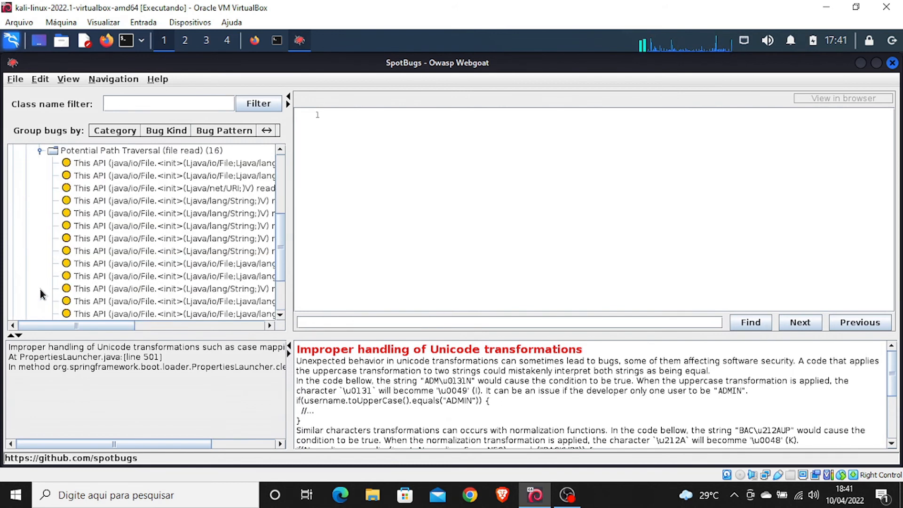
{"action": "left_click", "coordinate": [197, 165]}
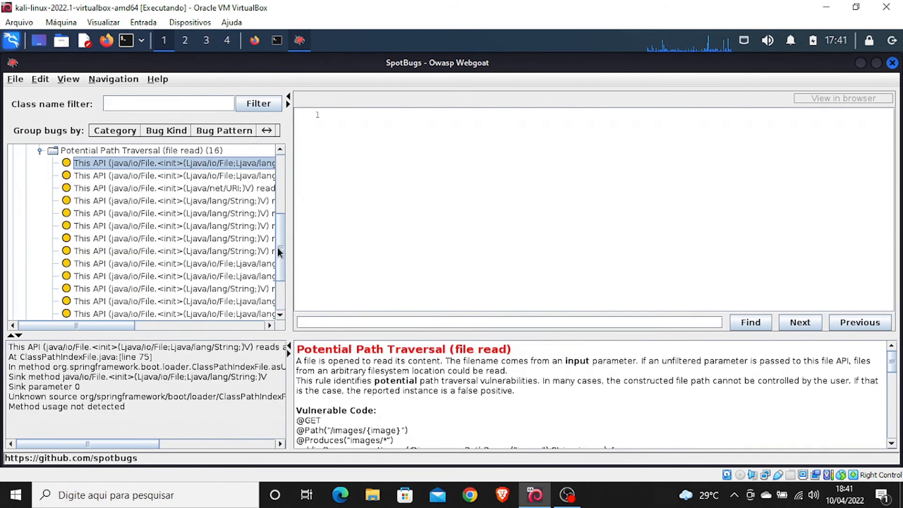
{"action": "left_click_drag", "start_coordinate": [279, 249], "coordinate": [280, 235]}
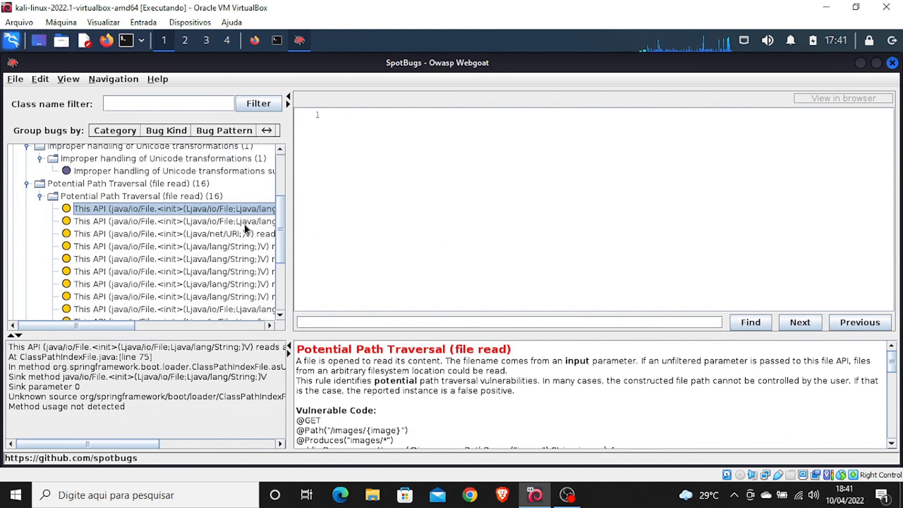
Widen the bug tree and the bug details area beneath it so more of the finding text fits
{"action": "left_click_drag", "start_coordinate": [287, 208], "coordinate": [334, 208]}
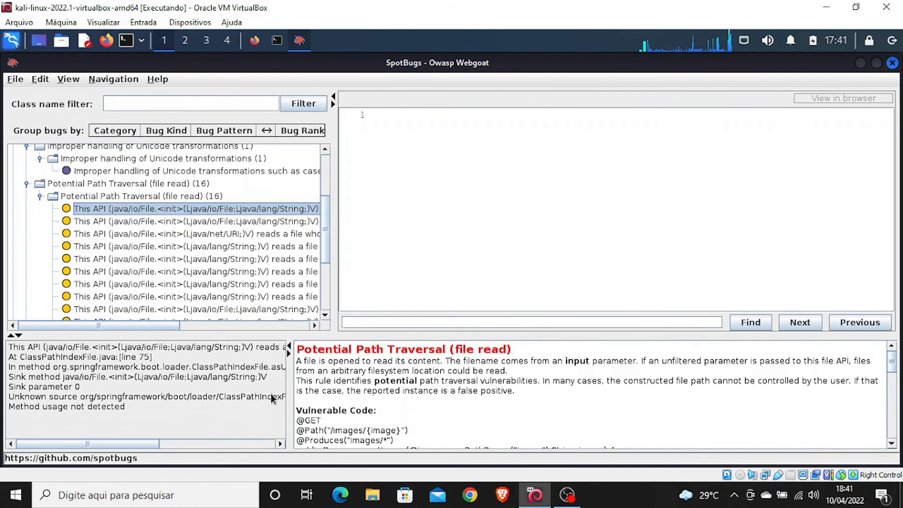
{"action": "left_click_drag", "start_coordinate": [288, 383], "coordinate": [332, 383]}
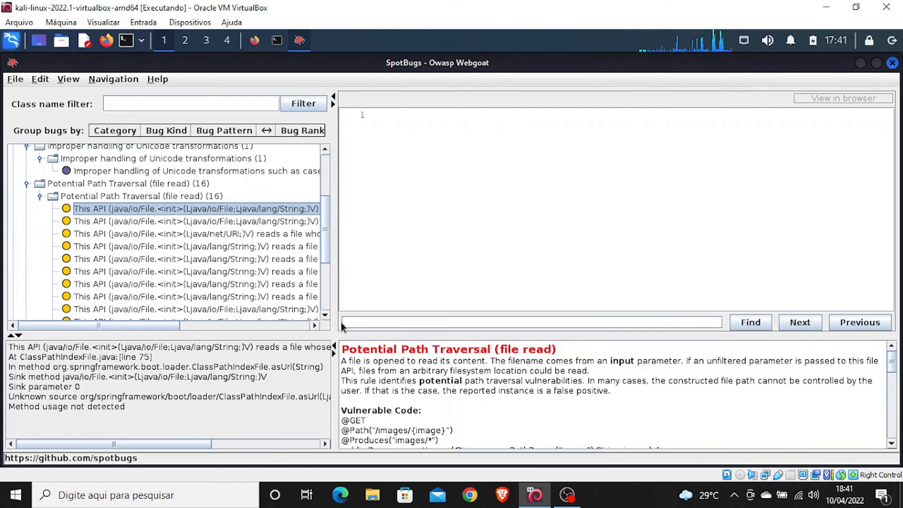
{"action": "left_click_drag", "start_coordinate": [328, 384], "coordinate": [339, 384]}
{"action": "left_click_drag", "start_coordinate": [329, 286], "coordinate": [345, 287]}
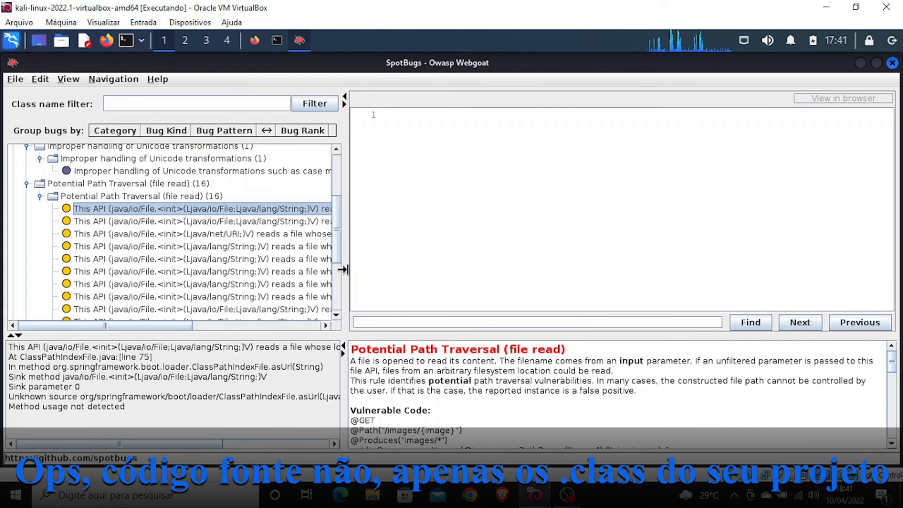
Review the details of the second, third and fourth Potential Path Traversal (file read) findings
{"action": "left_click", "coordinate": [224, 221]}
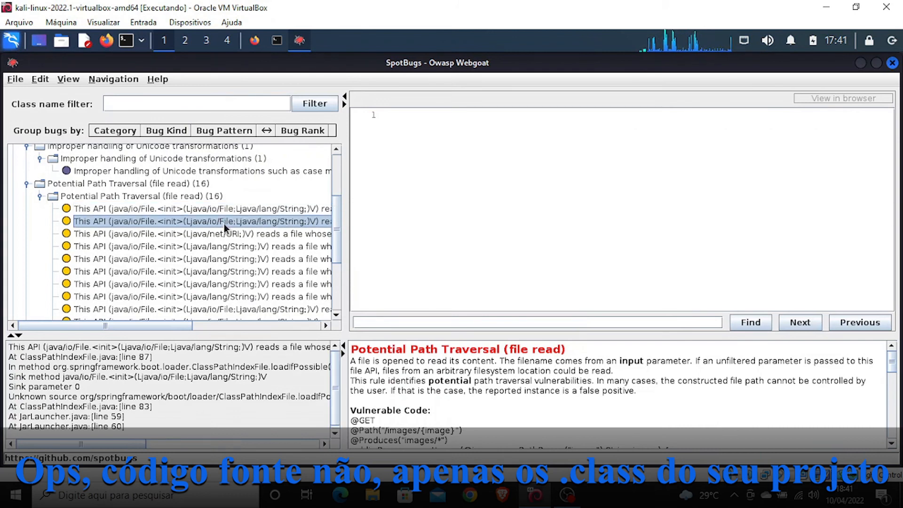
{"action": "left_click", "coordinate": [218, 234]}
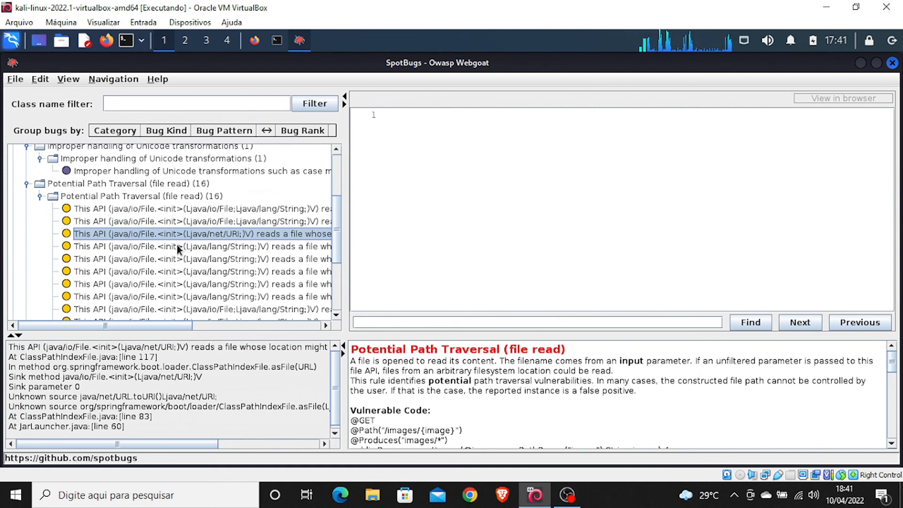
{"action": "left_click", "coordinate": [150, 218]}
{"action": "left_click", "coordinate": [148, 247]}
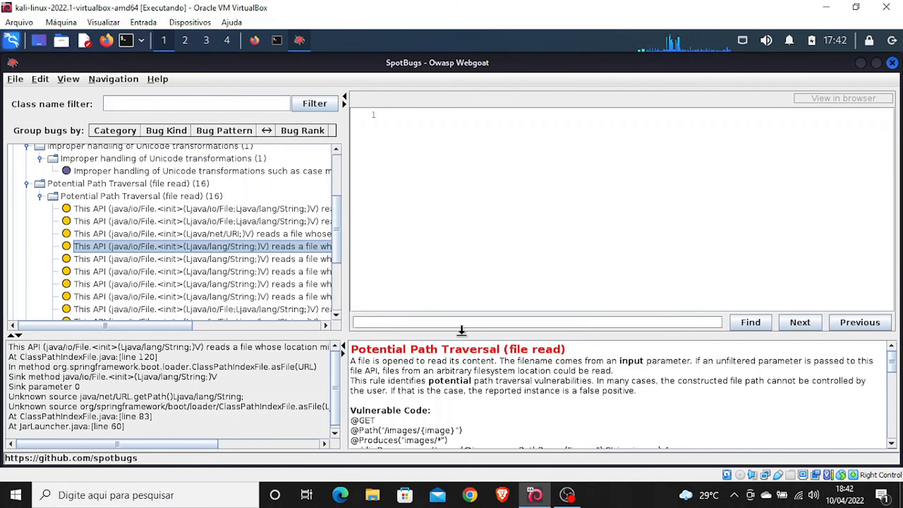
{"action": "left_click_drag", "start_coordinate": [337, 249], "coordinate": [337, 240]}
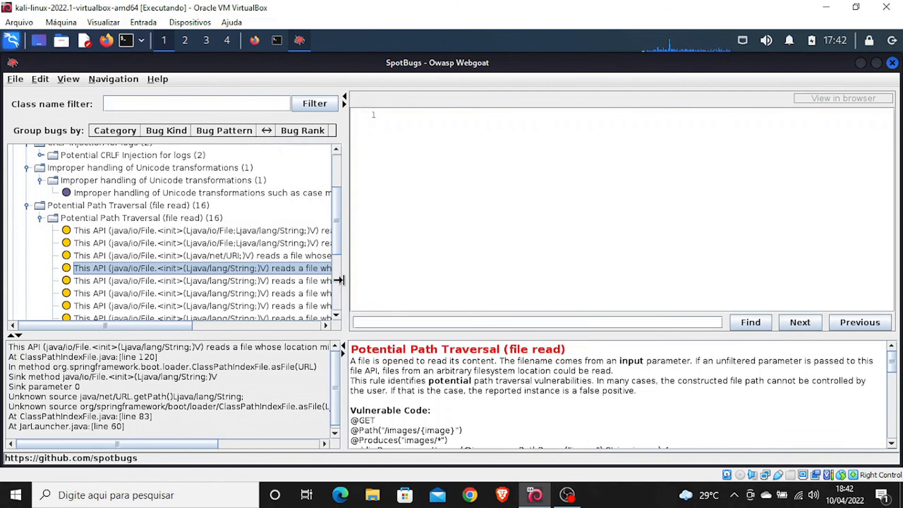
{"action": "mouse_move", "coordinate": [339, 274]}
{"action": "left_mouse_down"}
{"action": "mouse_move", "coordinate": [365, 276]}
{"action": "mouse_move", "coordinate": [347, 279]}
{"action": "left_mouse_up"}
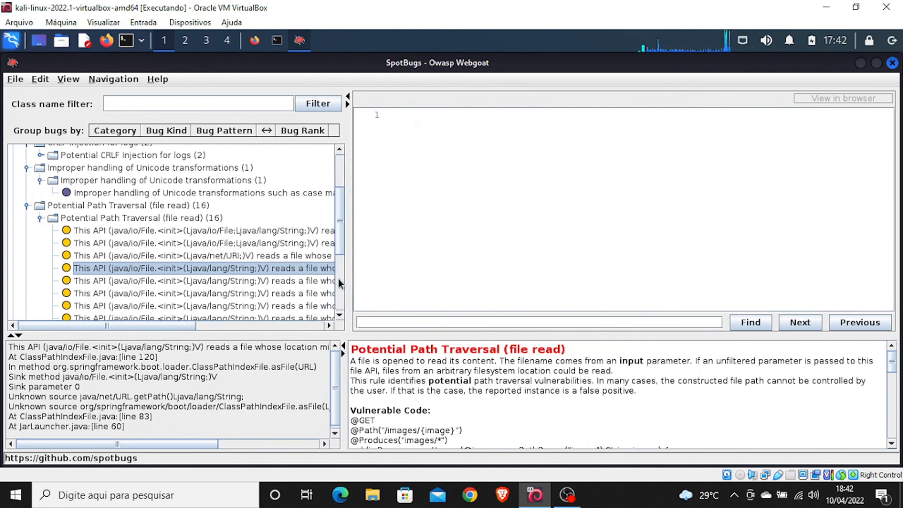
Compare the Unicode transformations finding with further Potential Path Traversal findings, ending on the Unicode finding
{"action": "left_click", "coordinate": [241, 193]}
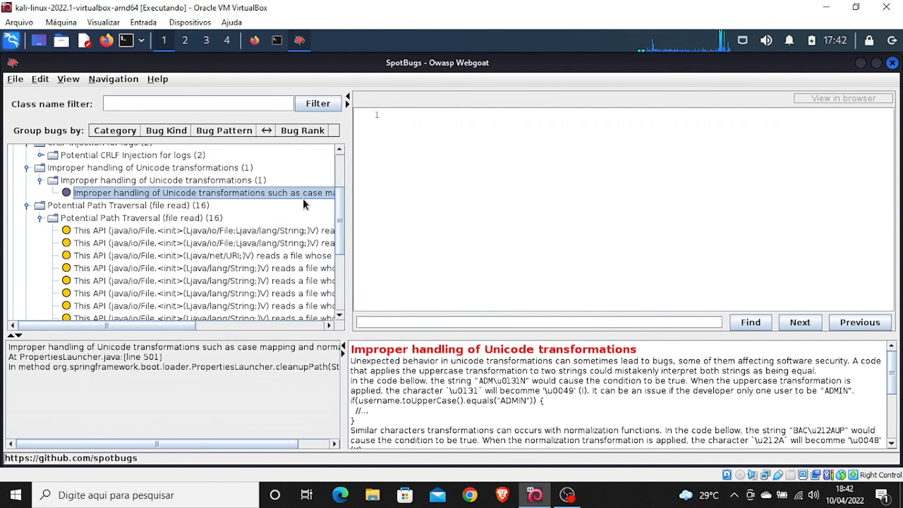
{"action": "mouse_move", "coordinate": [337, 218]}
{"action": "left_mouse_down"}
{"action": "mouse_move", "coordinate": [341, 200]}
{"action": "mouse_move", "coordinate": [329, 294]}
{"action": "mouse_move", "coordinate": [342, 227]}
{"action": "left_mouse_up"}
{"action": "left_click", "coordinate": [298, 277]}
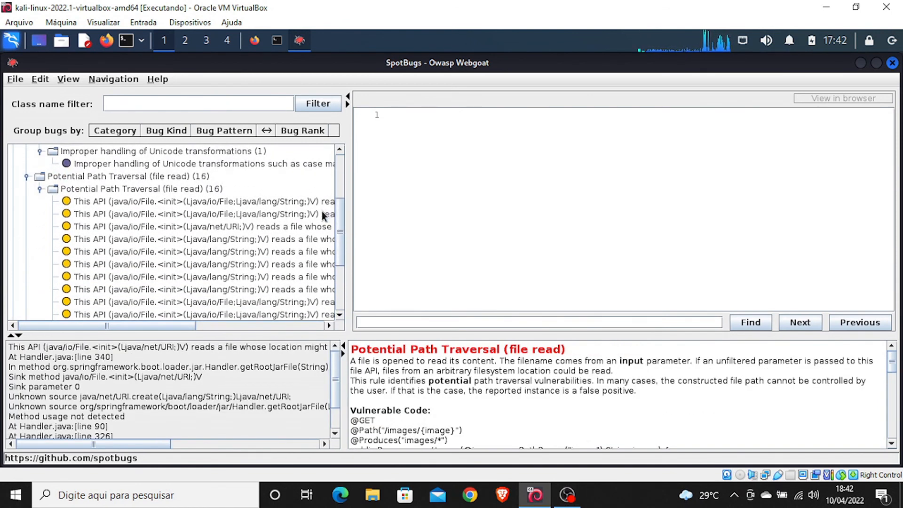
{"action": "left_click", "coordinate": [322, 212]}
{"action": "left_click", "coordinate": [312, 201]}
{"action": "left_click", "coordinate": [202, 164]}
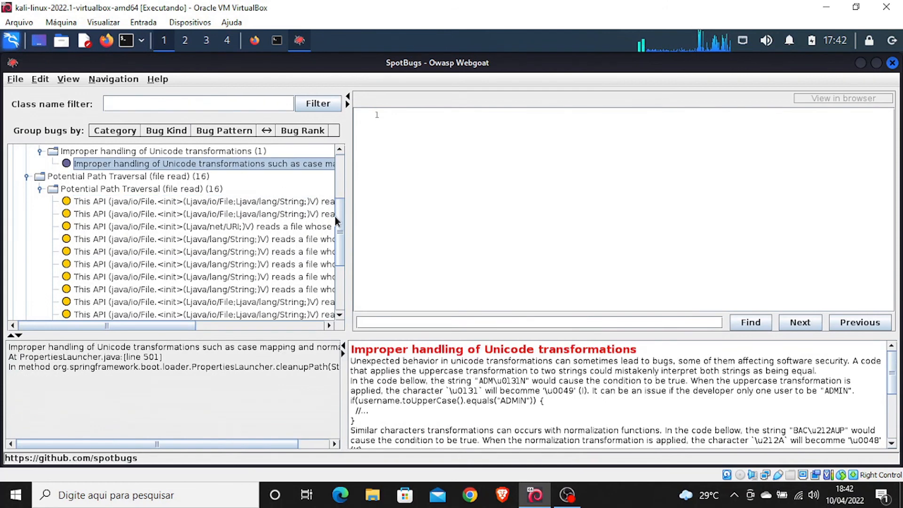
Expand Potential CRLF Injection for logs again and review its slf4j Logger.info and java/util/logging Logger.log findings
{"action": "left_click_drag", "start_coordinate": [334, 230], "coordinate": [340, 202]}
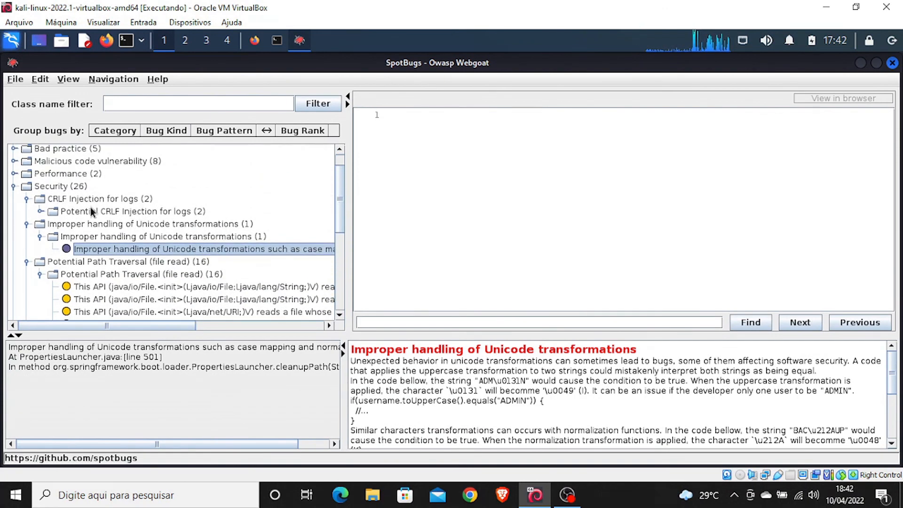
{"action": "left_click", "coordinate": [41, 211]}
{"action": "left_click", "coordinate": [84, 224]}
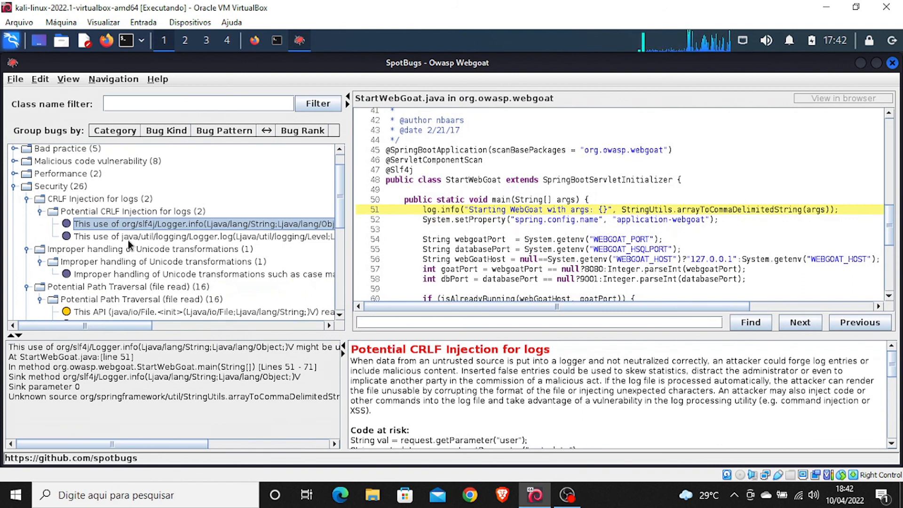
{"action": "left_click", "coordinate": [153, 237]}
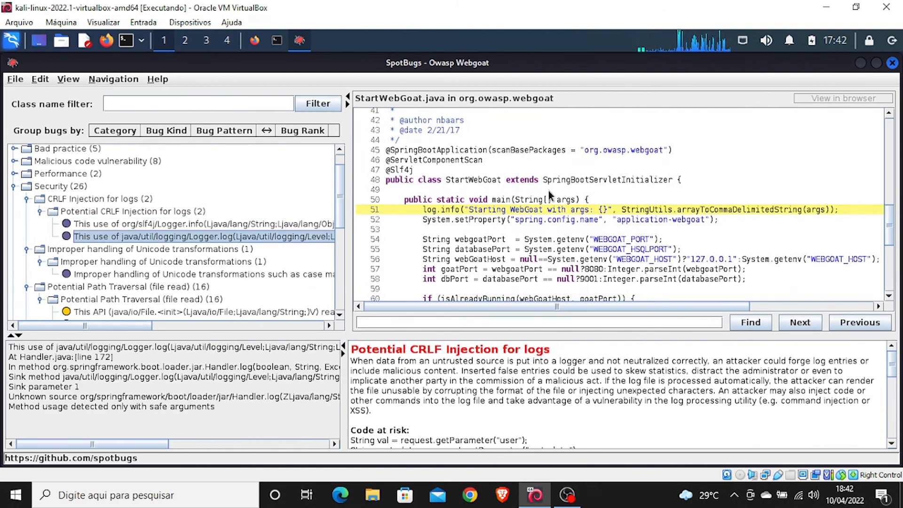
{"action": "left_click_drag", "start_coordinate": [343, 197], "coordinate": [343, 220]}
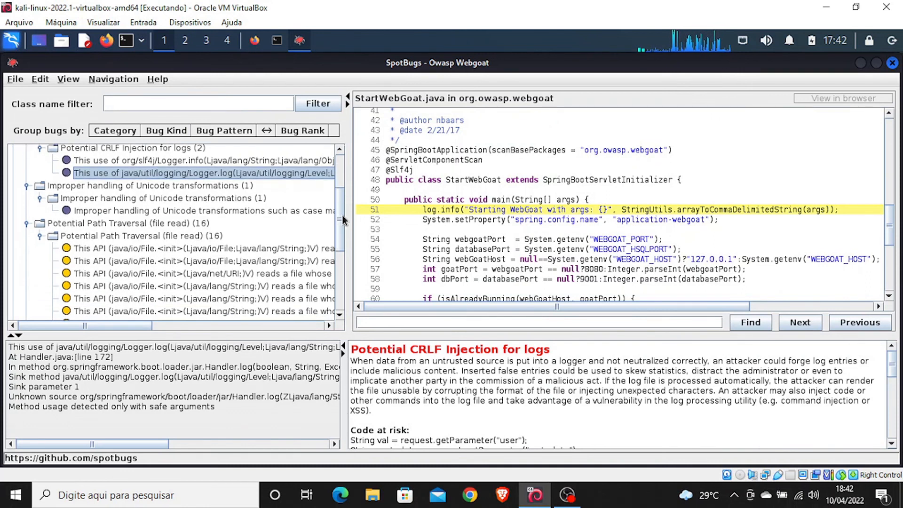